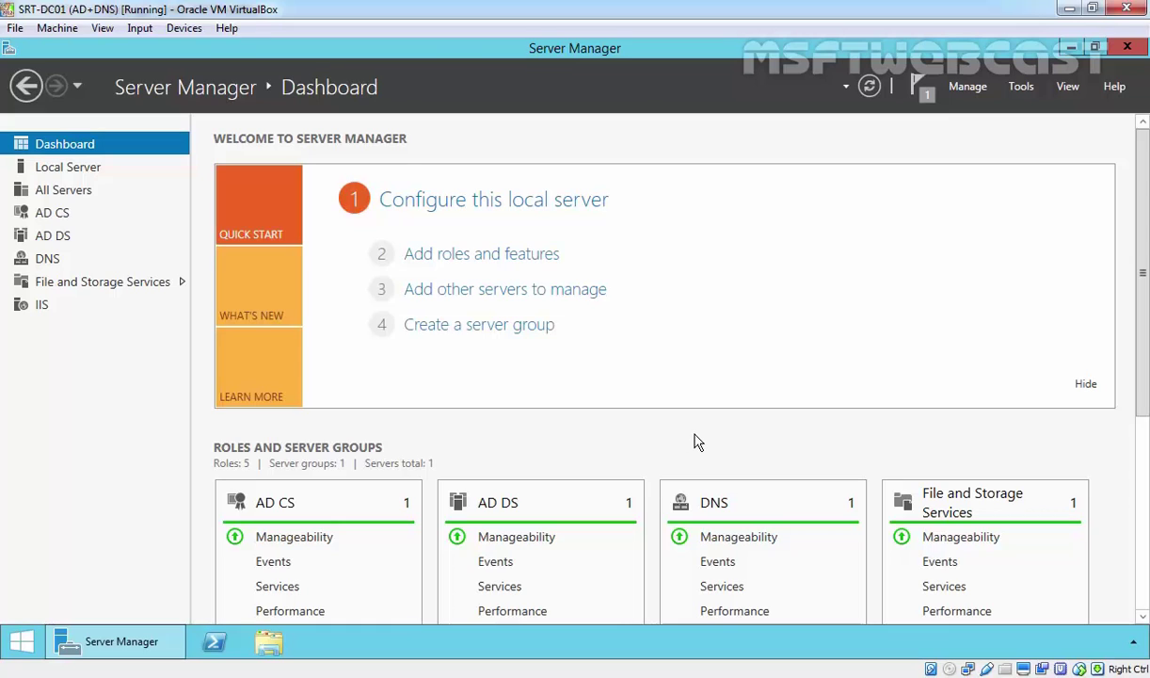
- Open the Certification Authority console and display the certificate templates of MYLAB-CA
left_click(1021, 86)
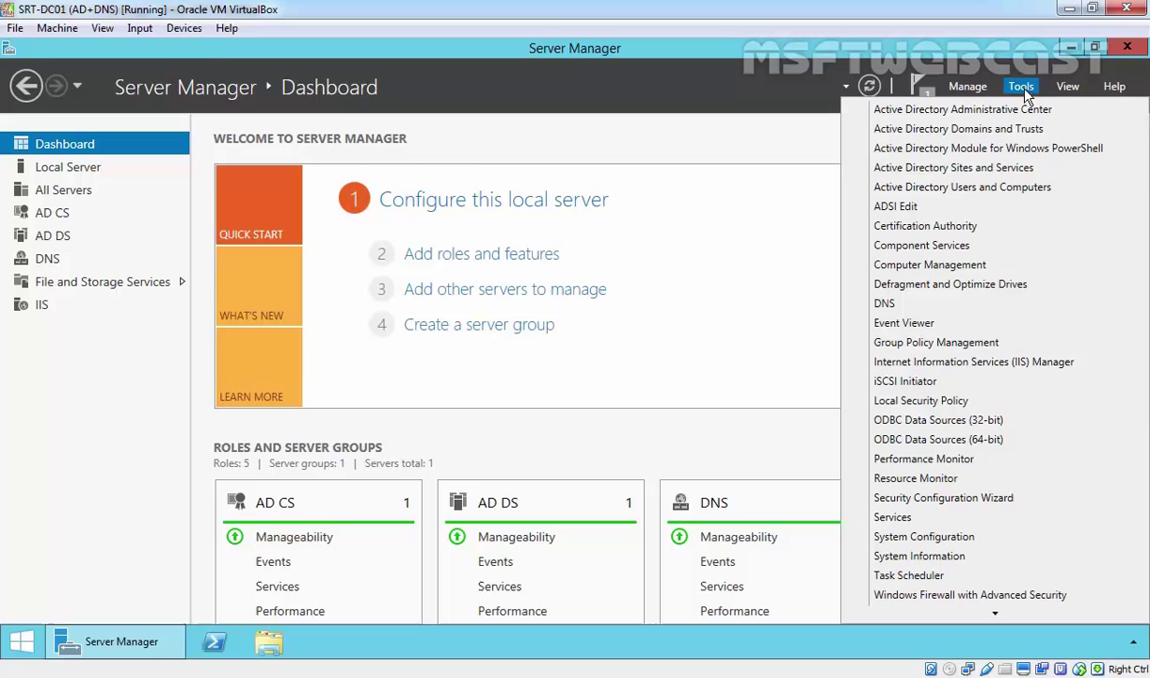
left_click(916, 227)
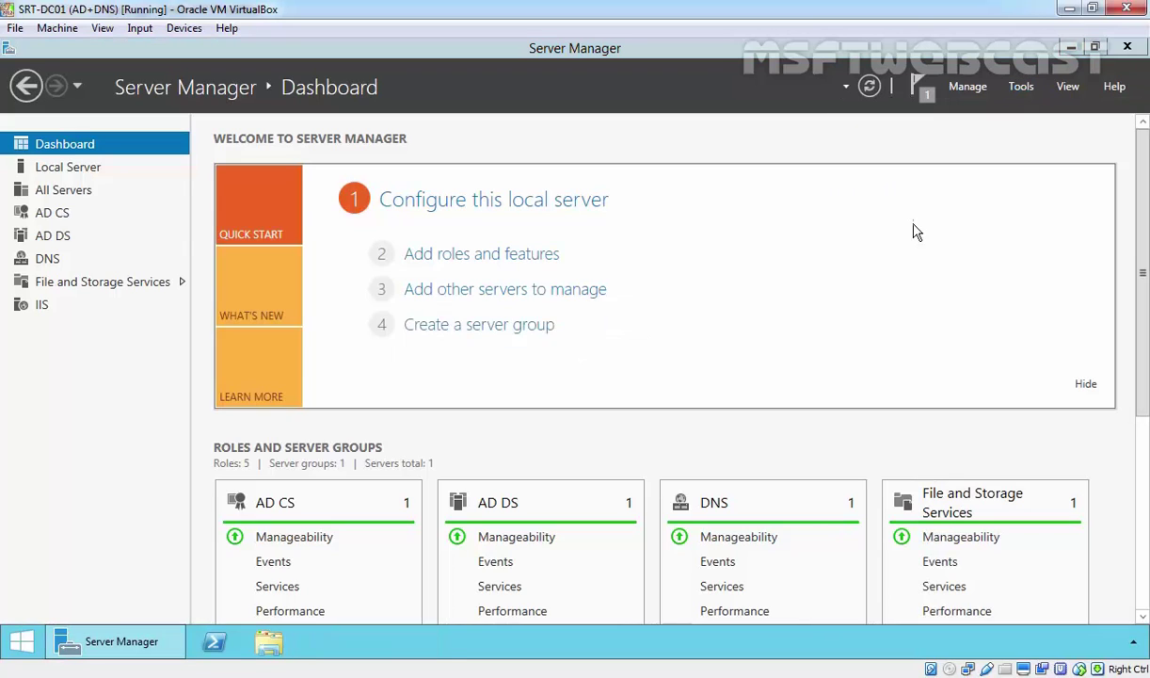
double_click(468, 165)
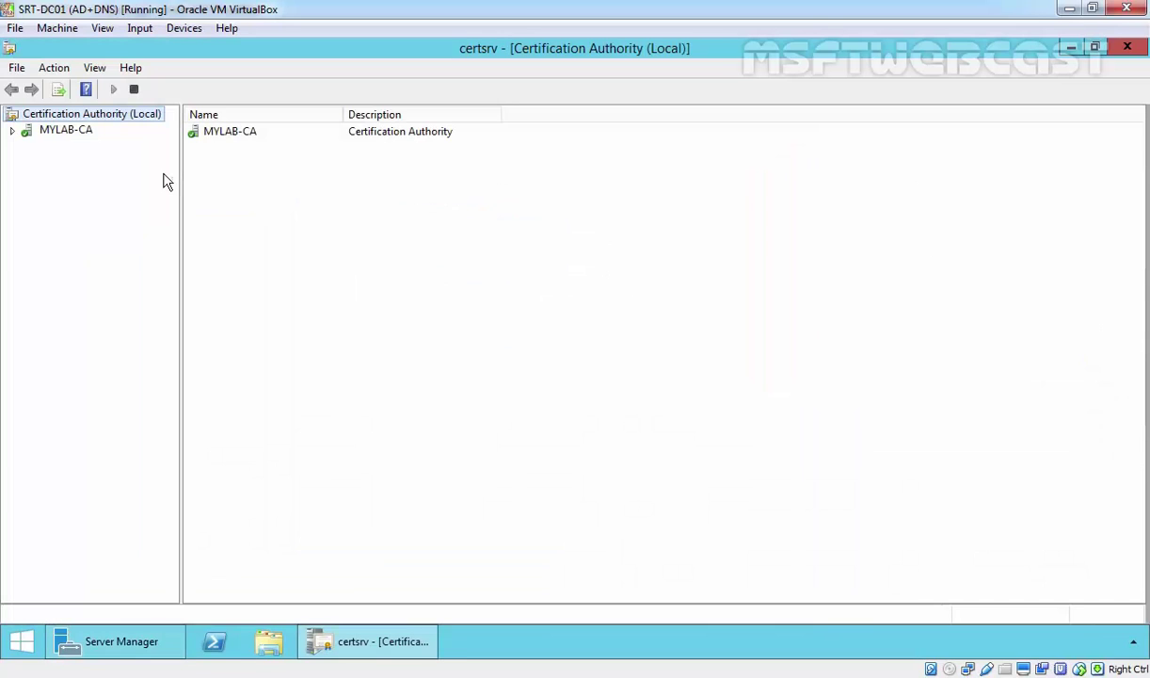
double_click(82, 131)
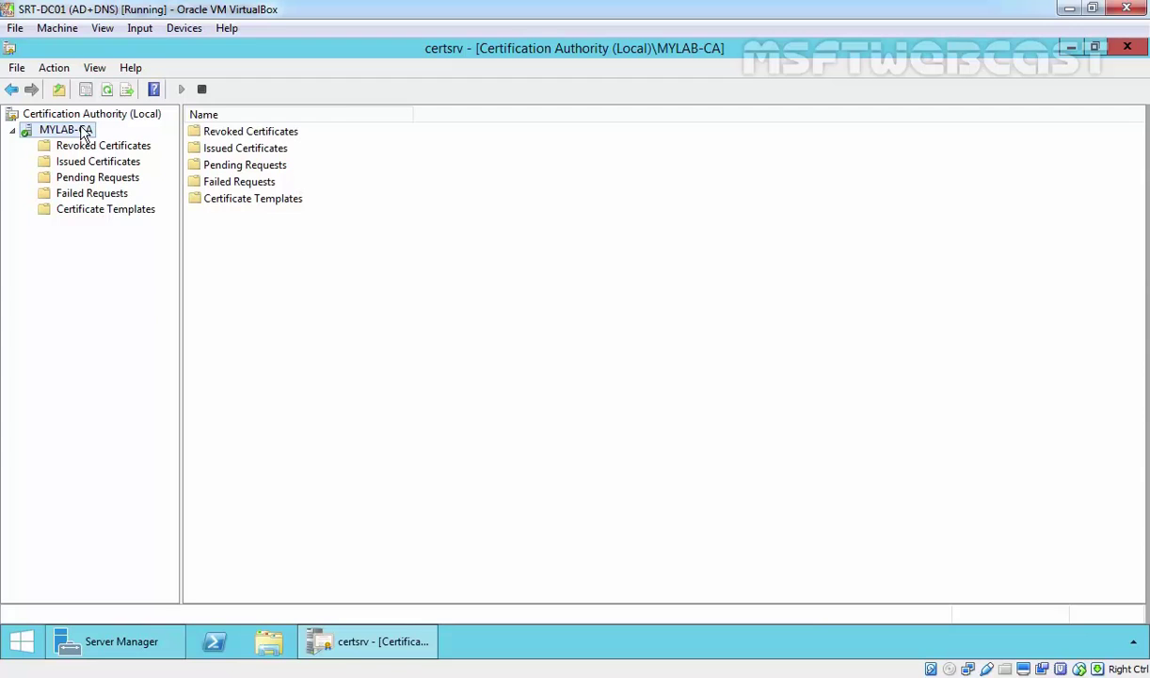
left_click(81, 209)
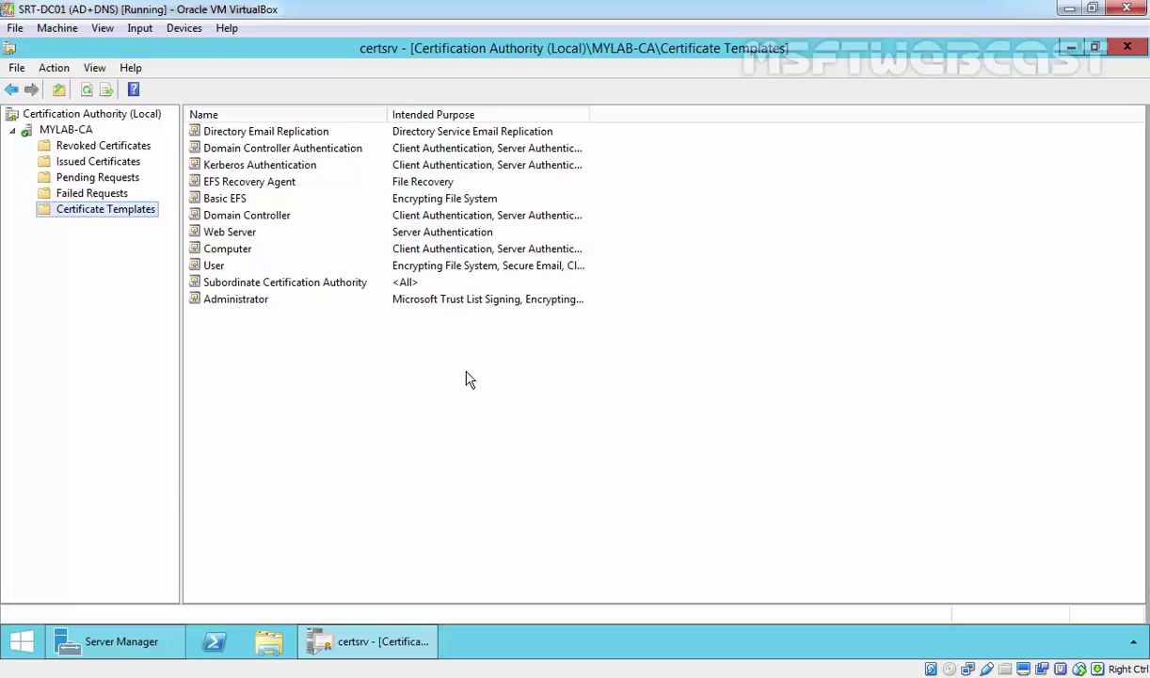
left_click_drag(449, 377, 238, 142)
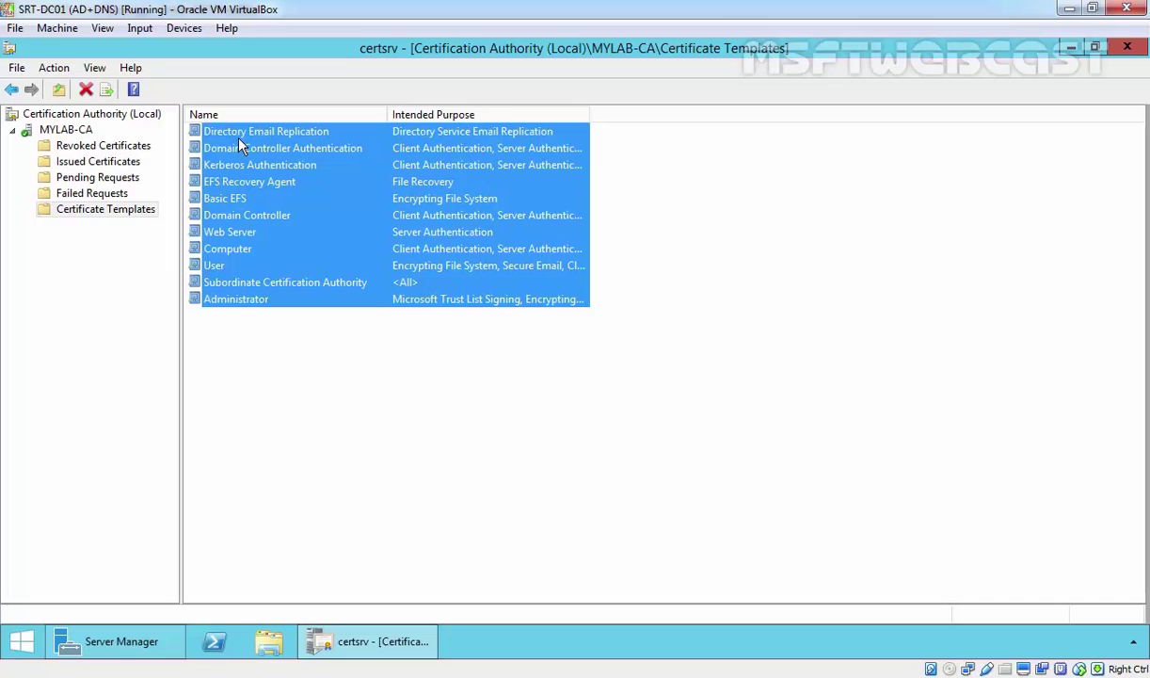
left_click(313, 378)
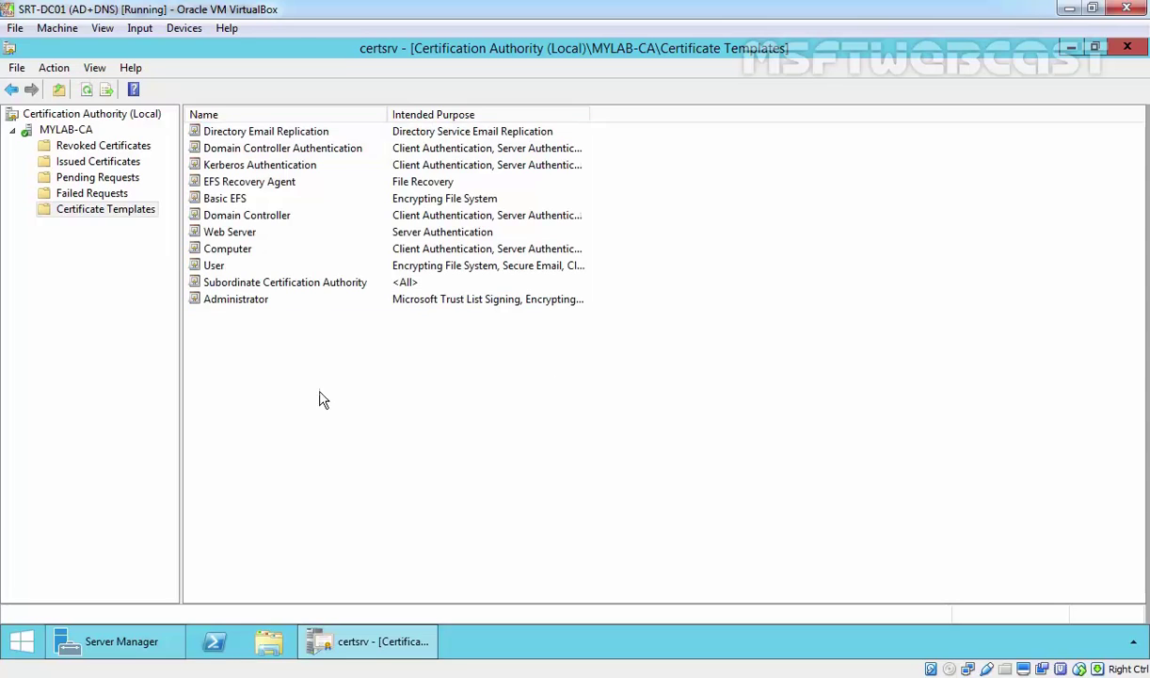
- Open the Certificate Templates Console to manage the CA's templates
left_click(105, 210)
right_click(108, 217)
left_click(137, 224)
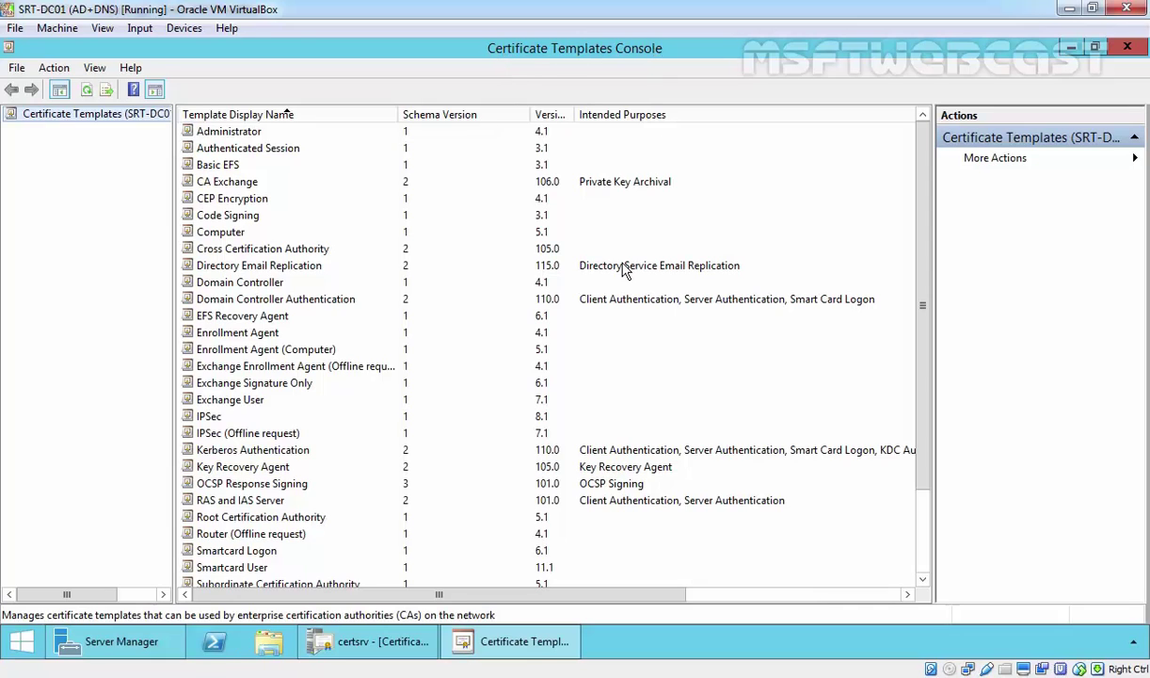
- Create a duplicate of the Web Server certificate template
scroll(879, 398, "down", 2)
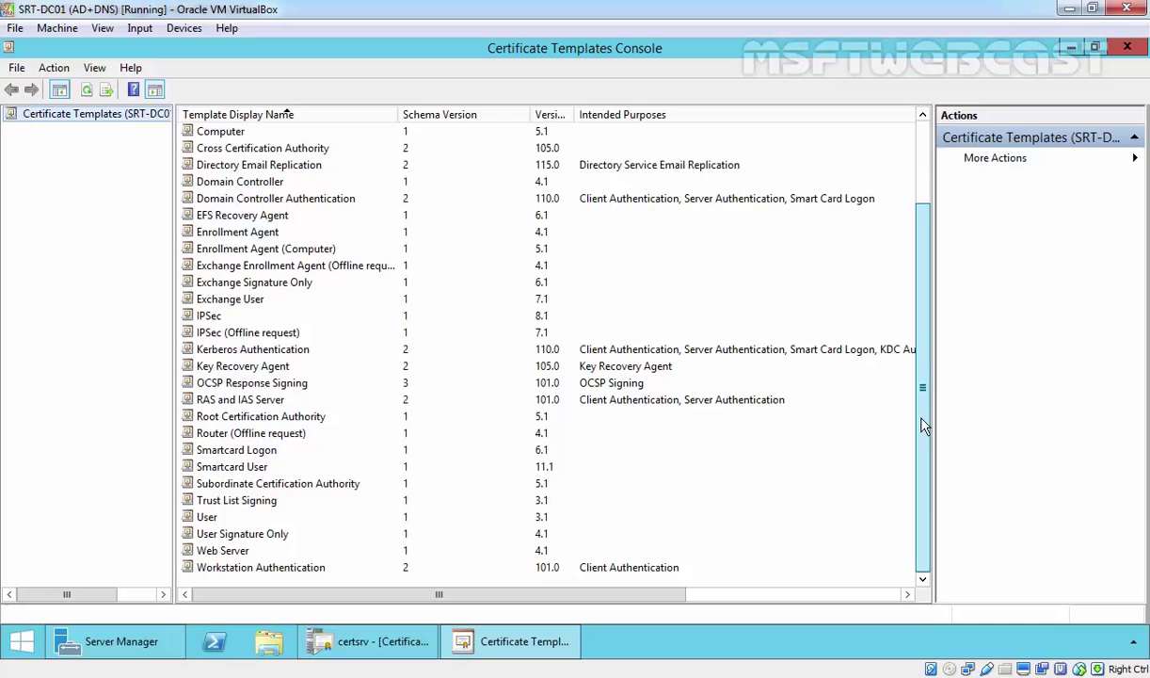
left_click(223, 552)
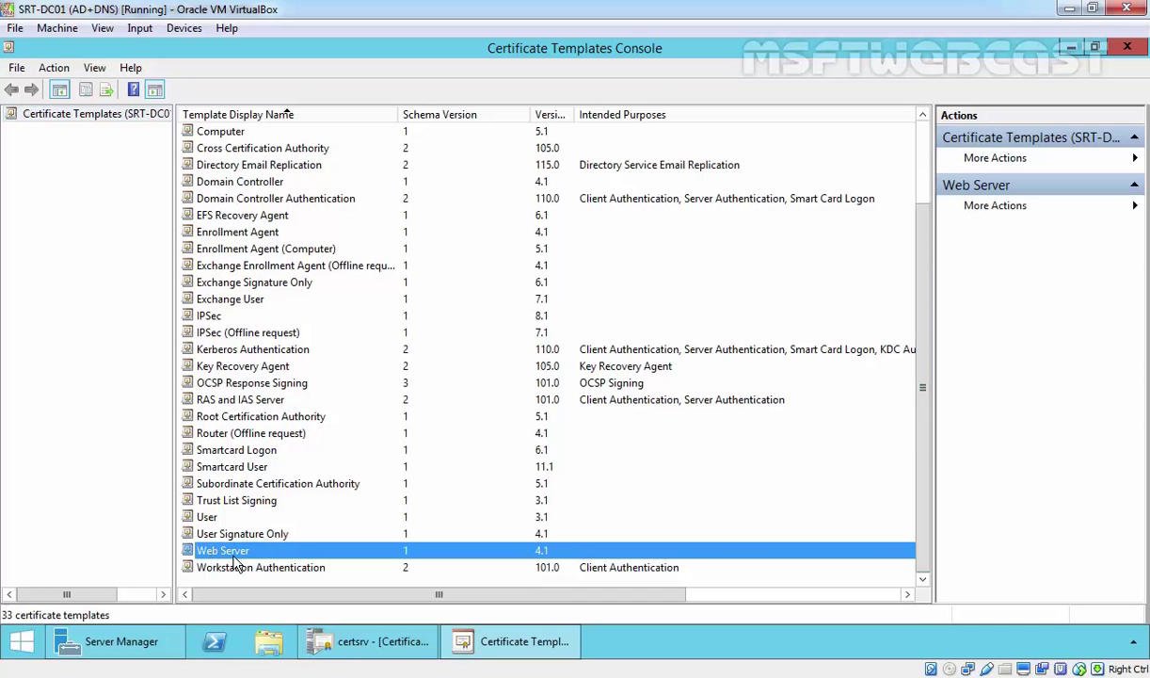
right_click(283, 556)
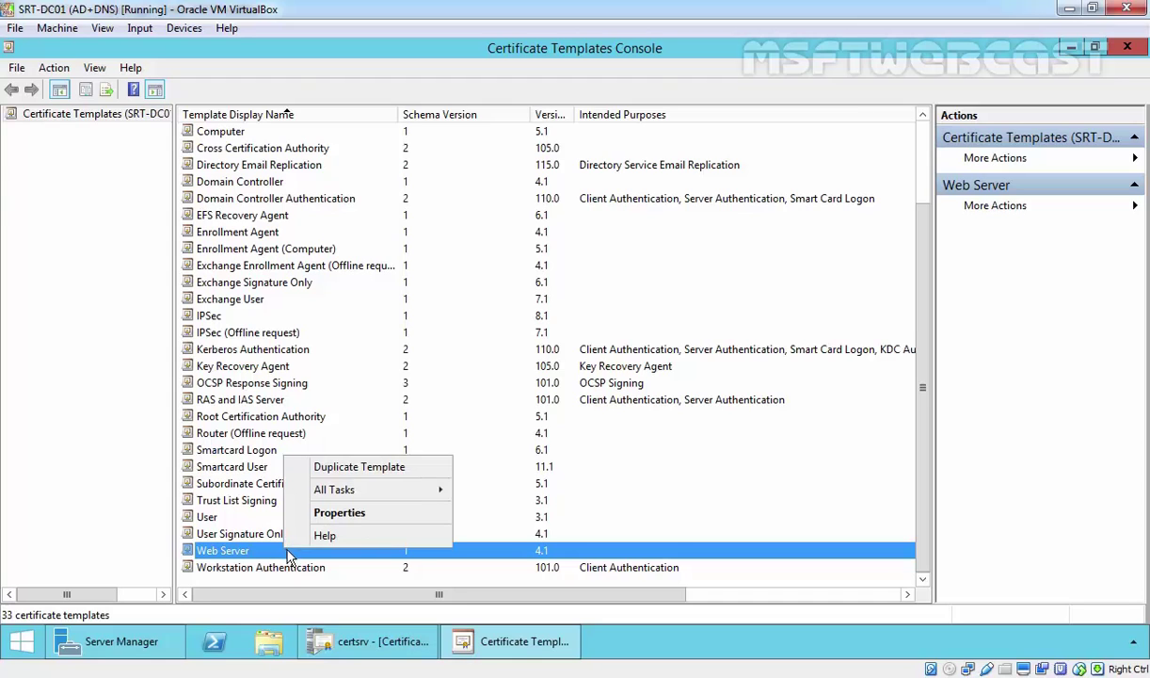
left_click(375, 468)
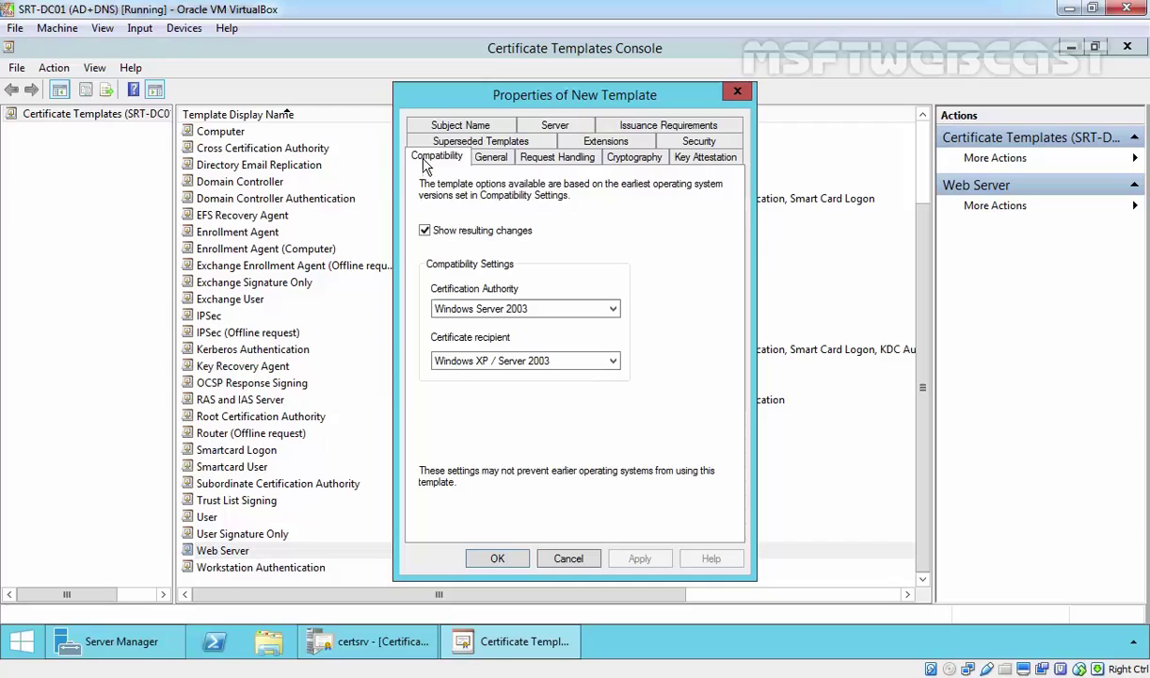
- Set the new template's compatibility to Windows Server 2008 R2 for the Certification Authority and Windows 7 / Server 2008 R2 for the certificate recipient
left_click(497, 316)
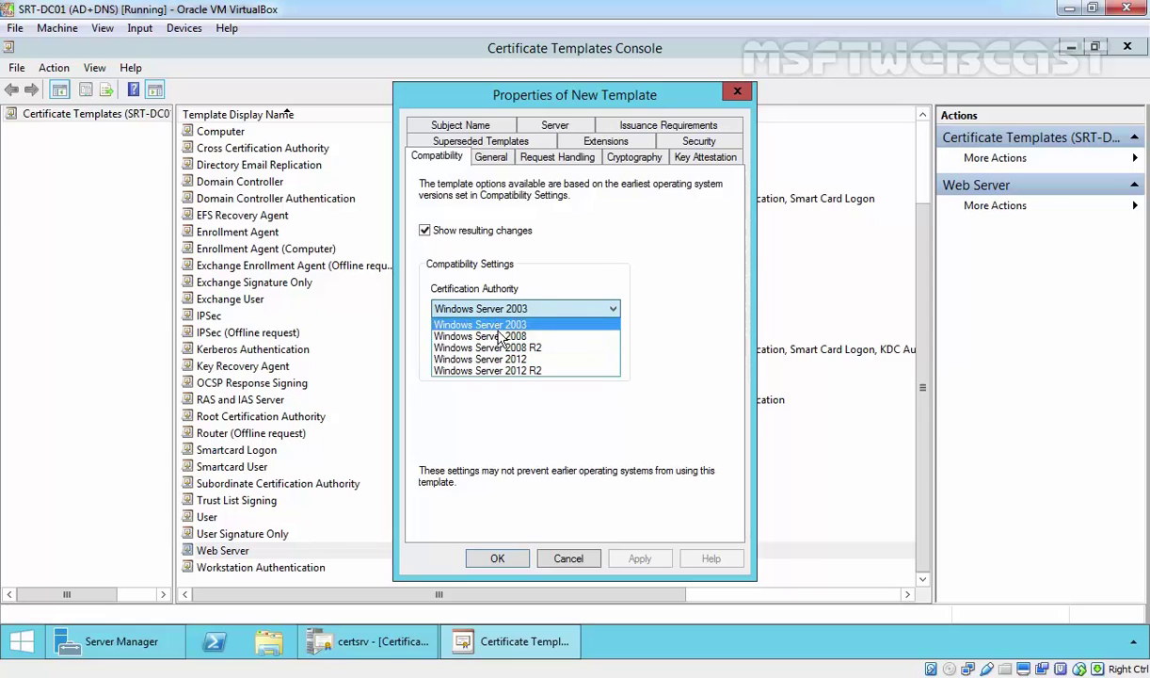
left_click(502, 348)
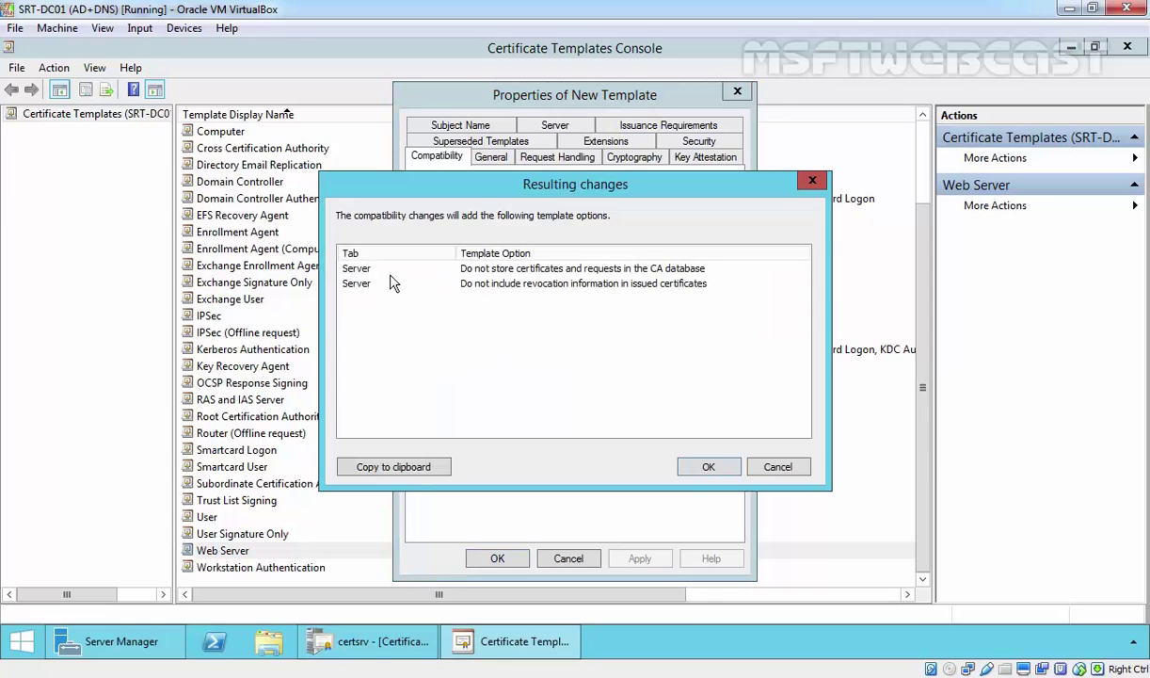
left_click(708, 466)
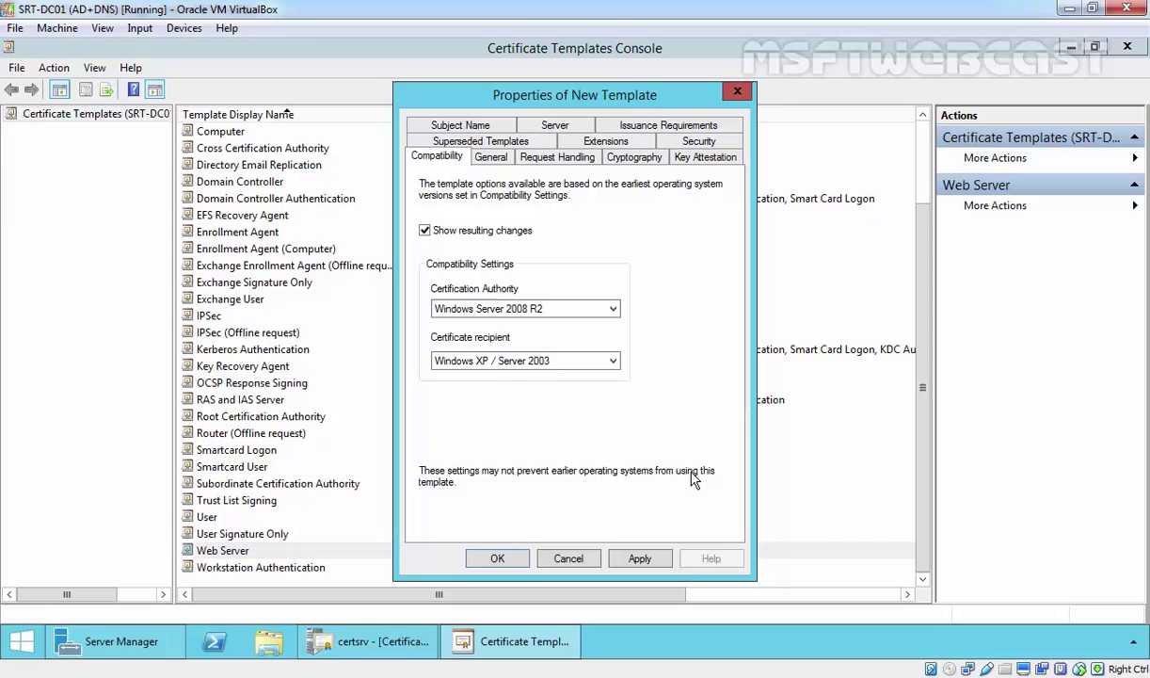
left_click(467, 361)
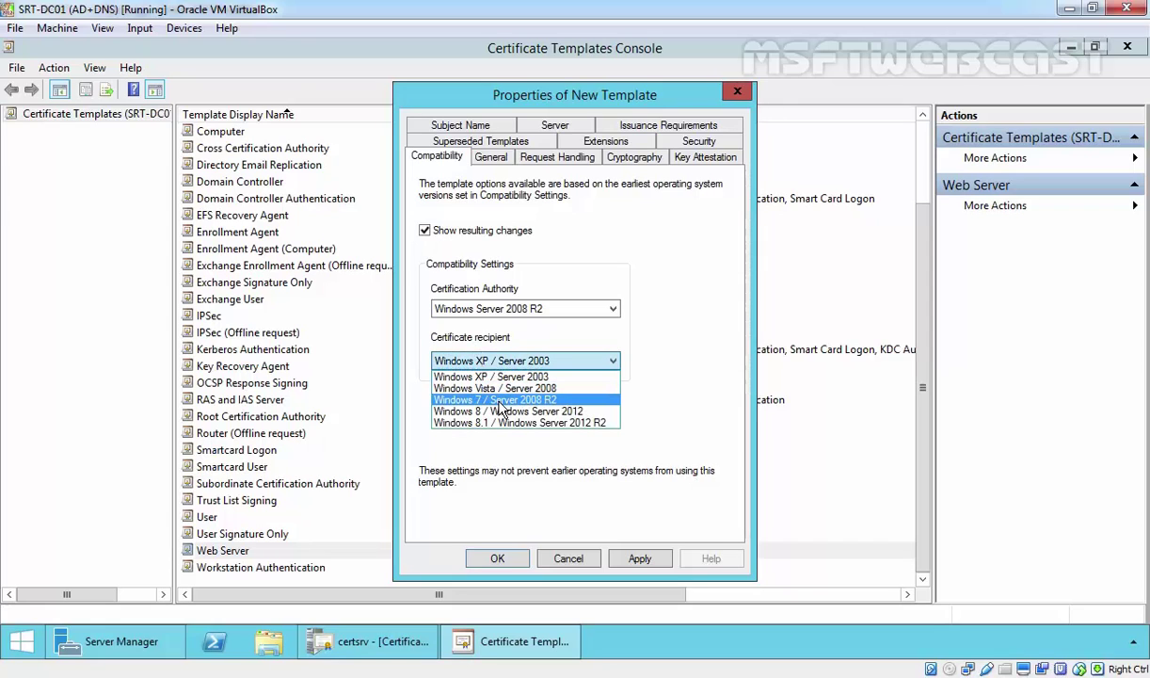
left_click(452, 398)
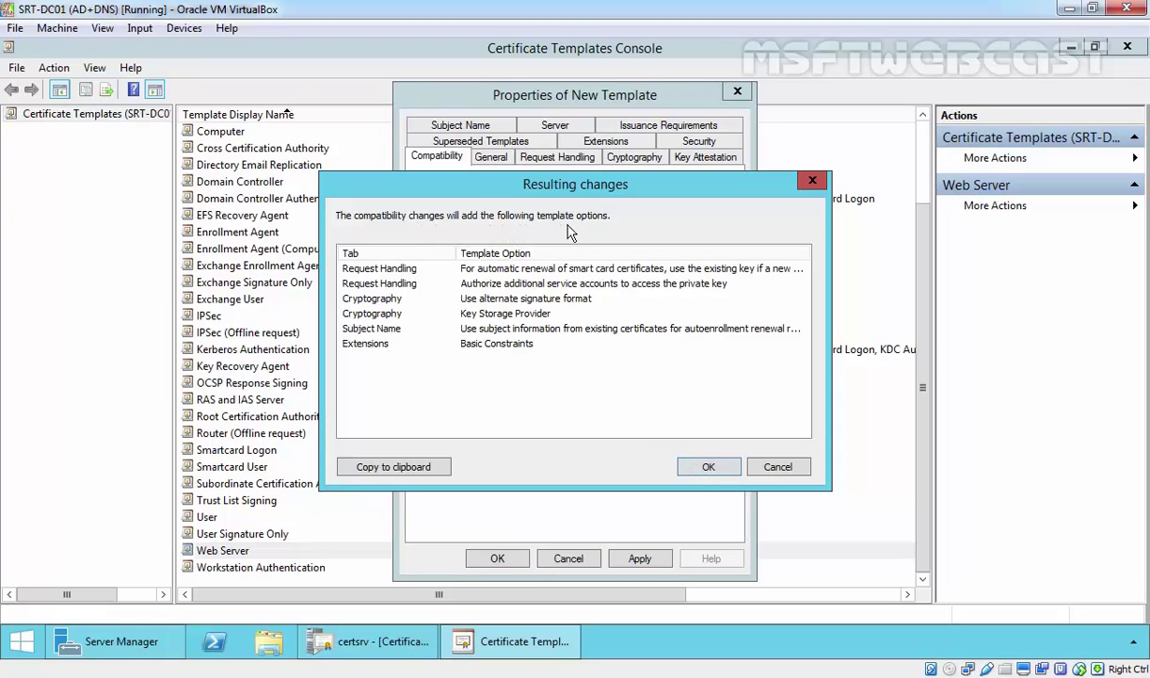
left_click(709, 469)
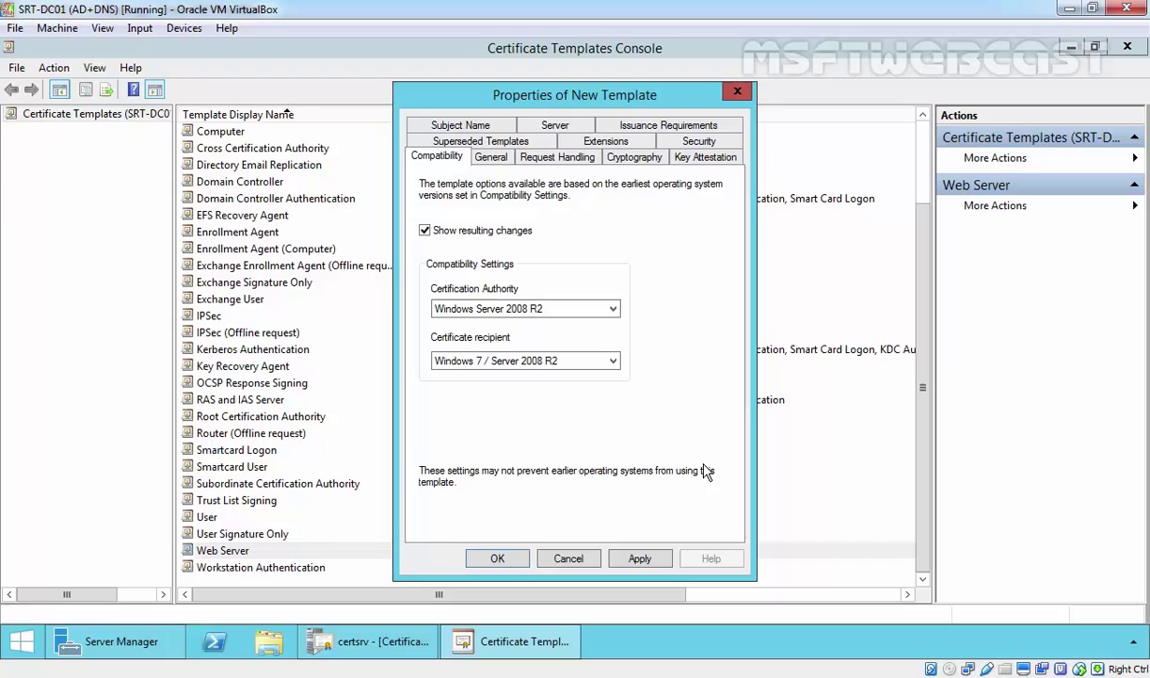
- Set the template display name to "Mylab Web Server" and allow the private key to be exported
left_click(488, 159)
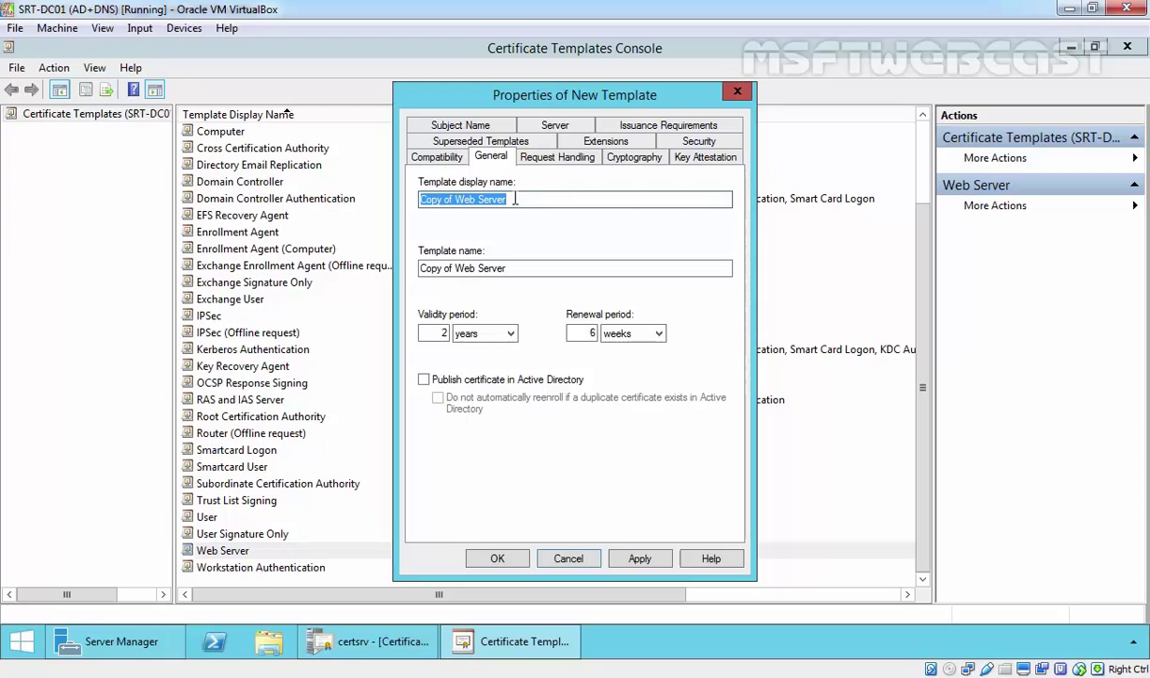
type("Mylab Web Server")
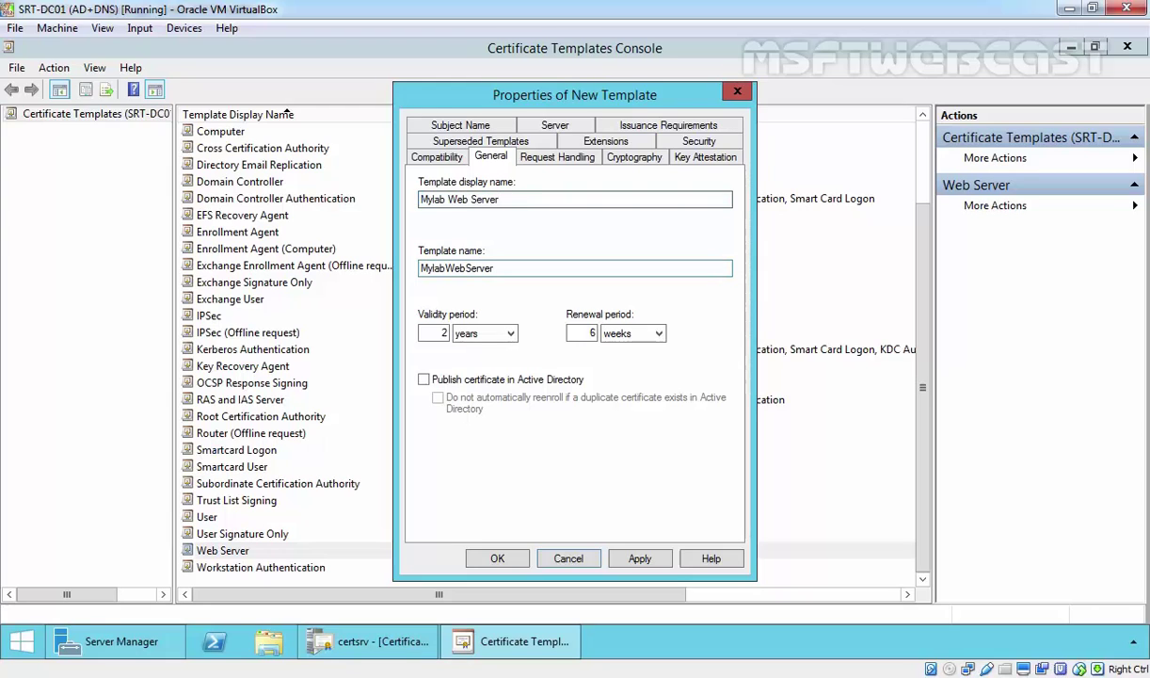
left_click(555, 160)
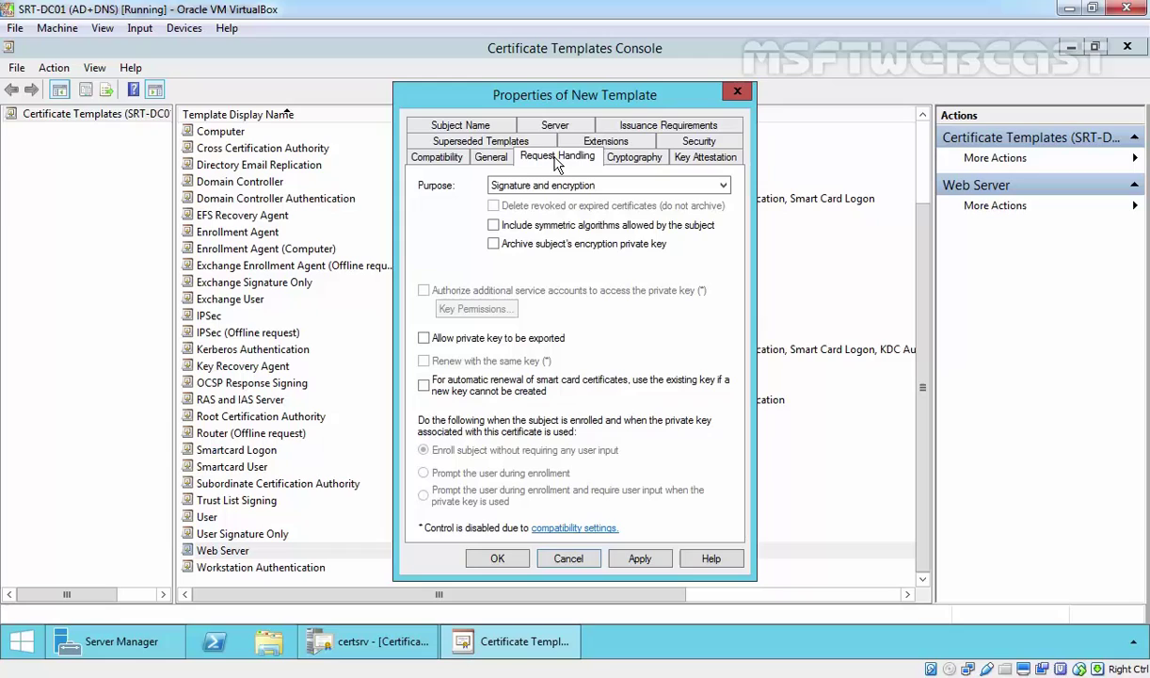
left_click(425, 339)
- Review the new template's minimum key size and the description of its Application Policies extension
left_click(596, 157)
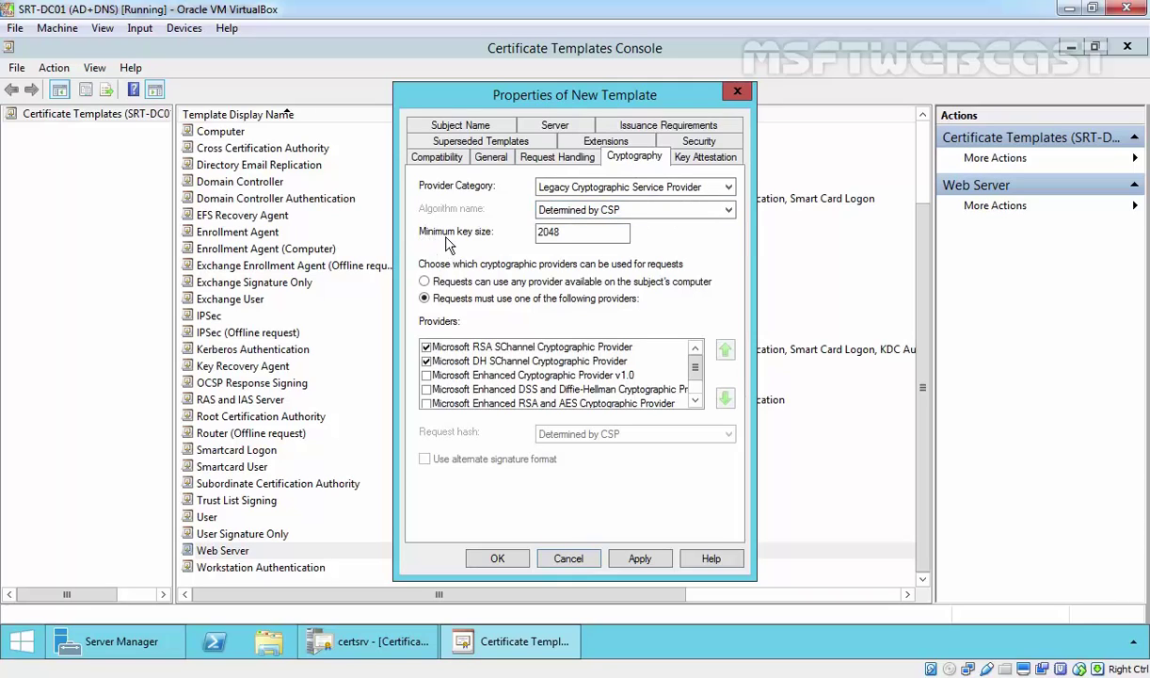
double_click(548, 232)
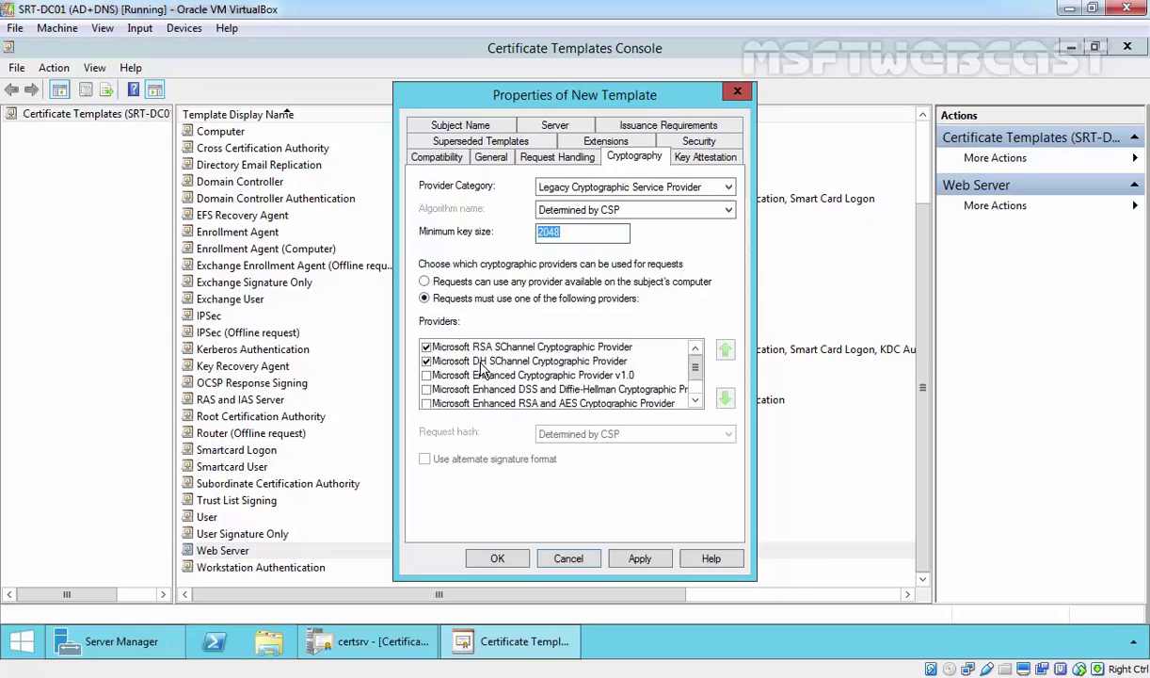
left_click(602, 143)
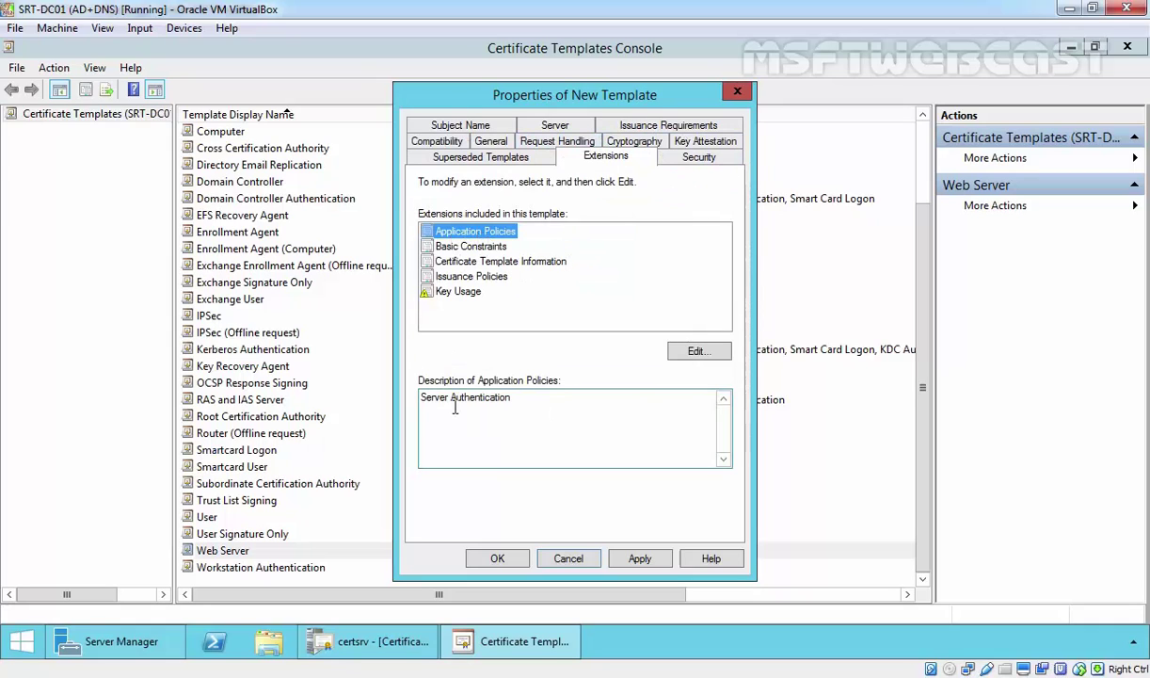
left_click_drag(422, 400, 558, 403)
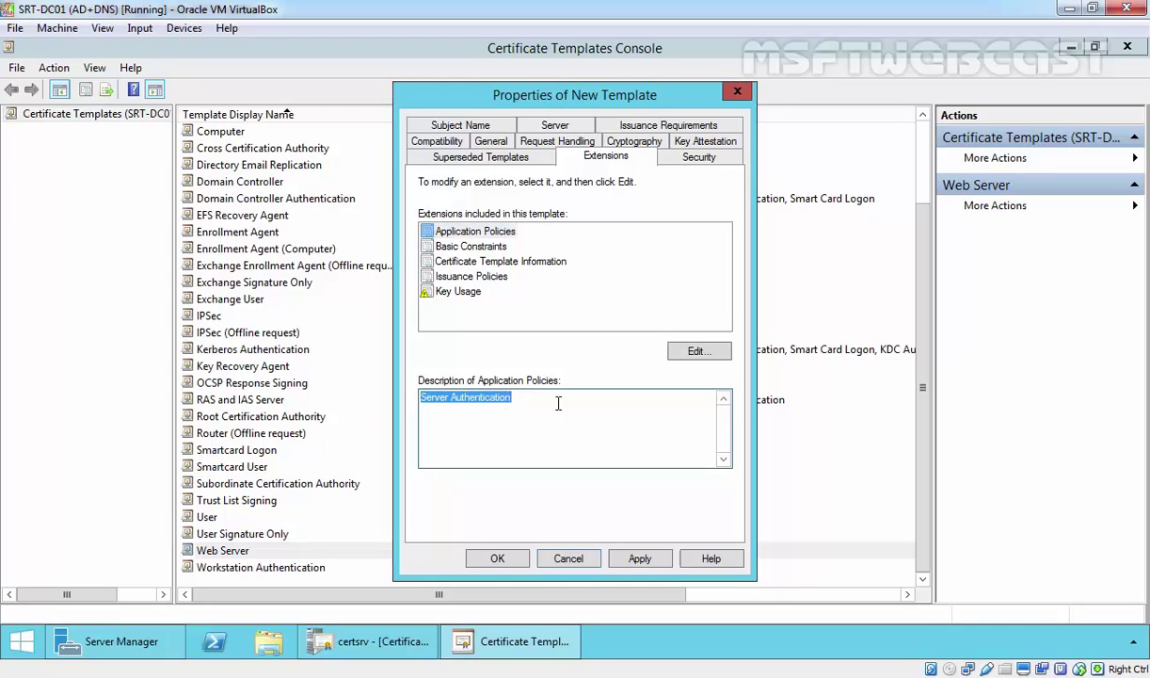
- Examine which application policies could be added to the template's Application Policies extension, without adding any
left_click(670, 348)
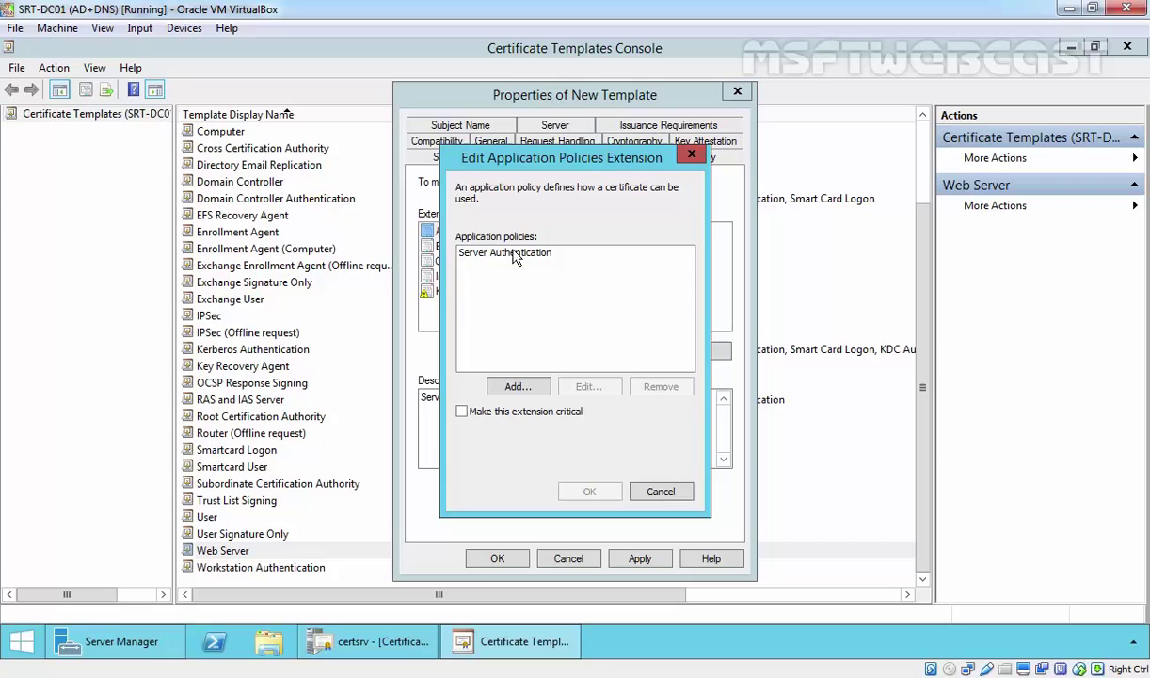
left_click(518, 386)
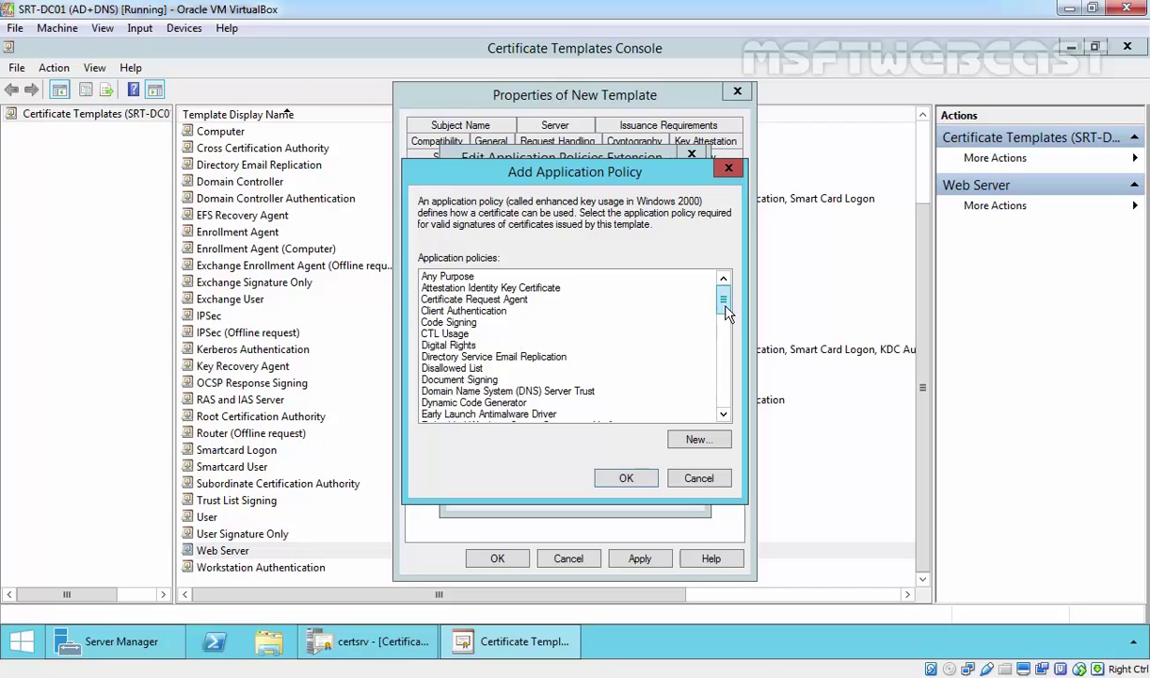
left_click_drag(725, 308, 732, 383)
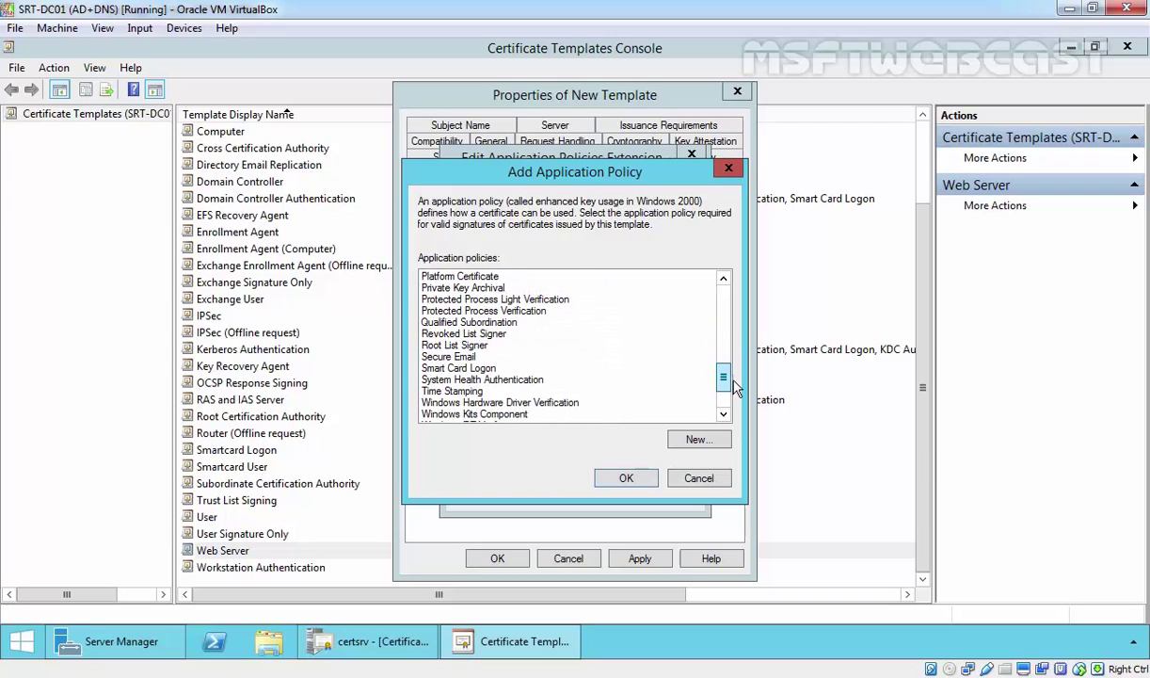
left_click(539, 380)
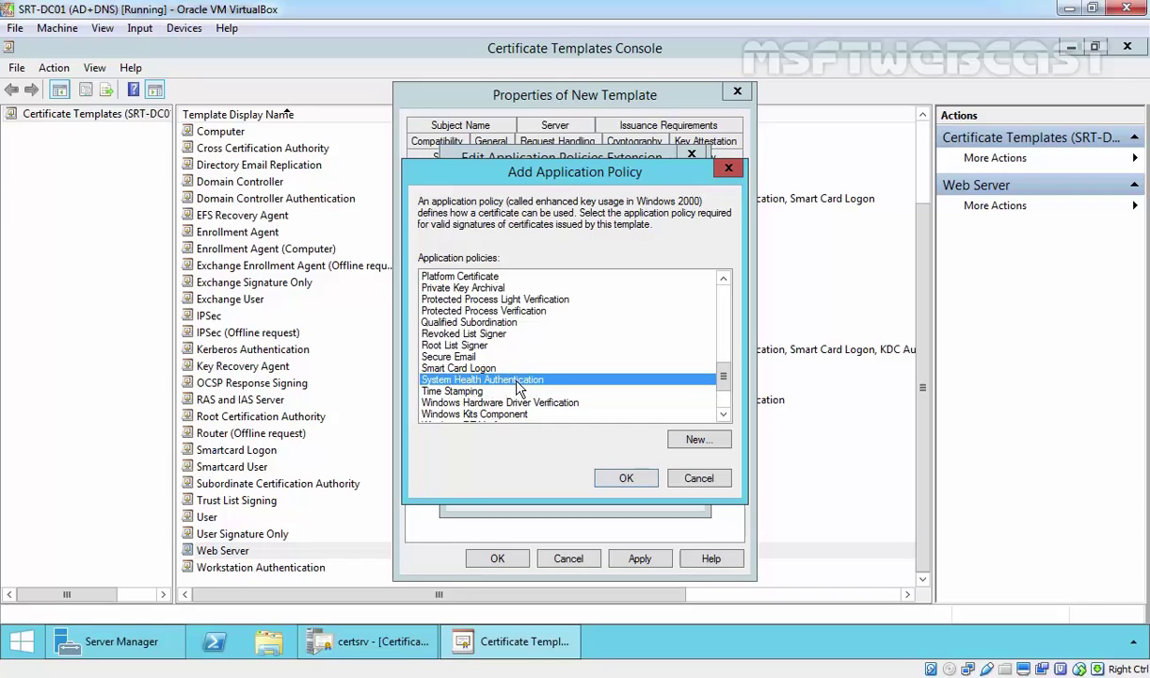
left_click(698, 478)
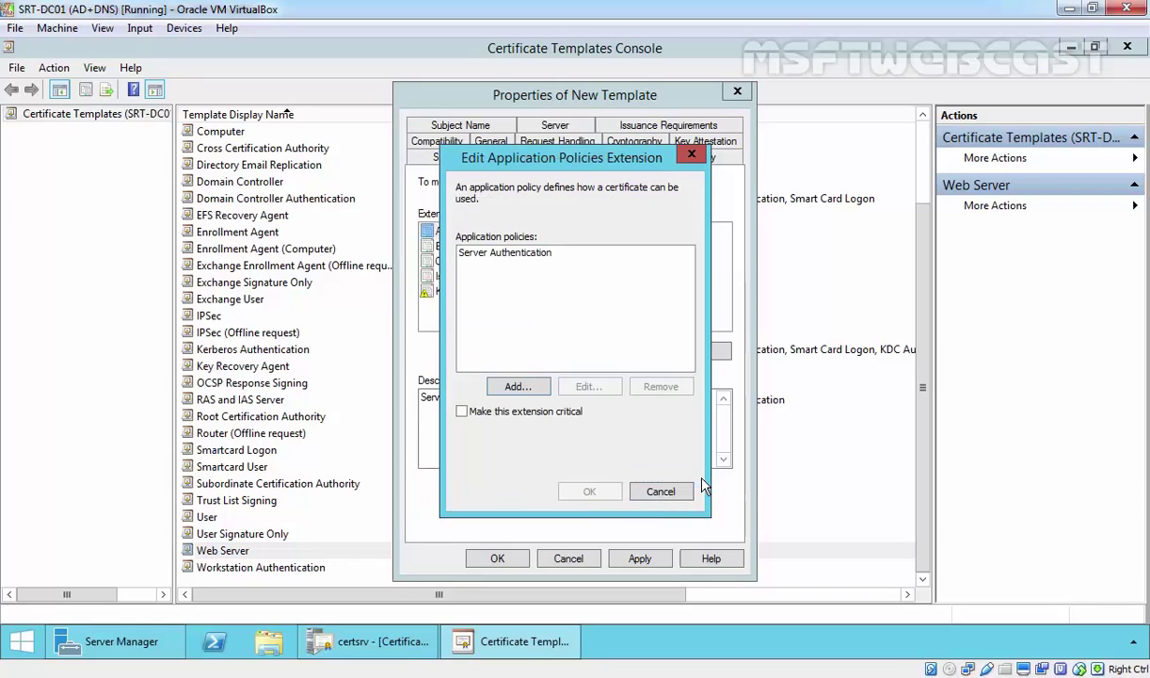
left_click(661, 493)
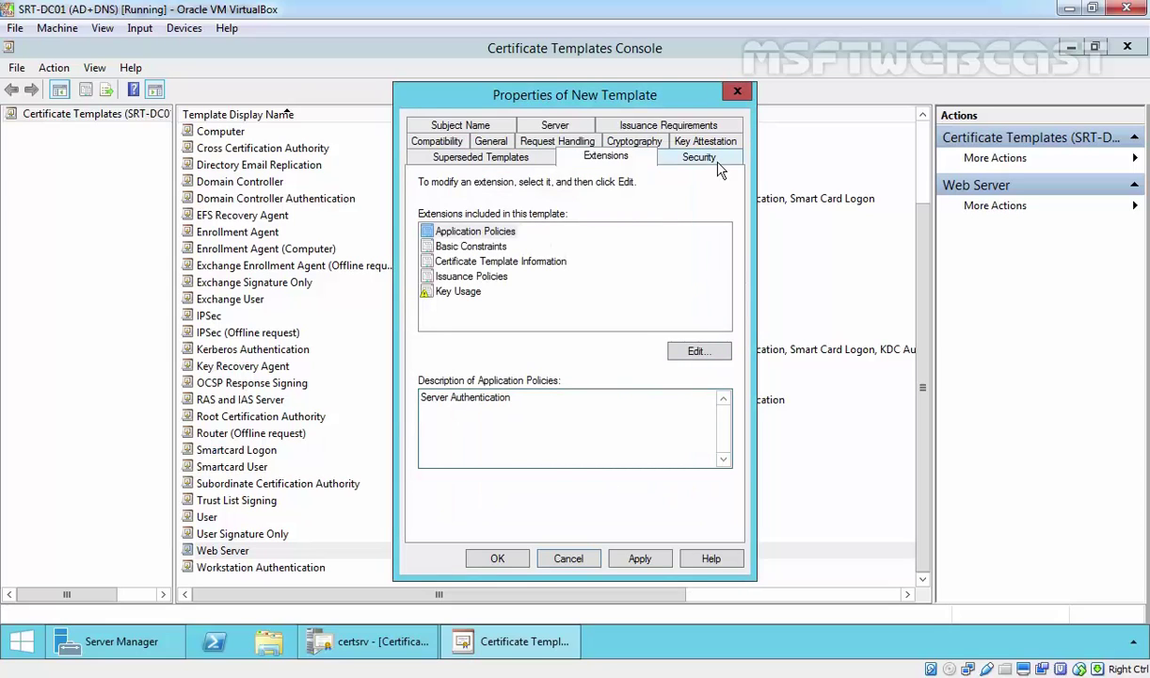
- Check the template permissions of Authenticated Users, Administrator, Domain Admins and Enterprise Admins
left_click(679, 158)
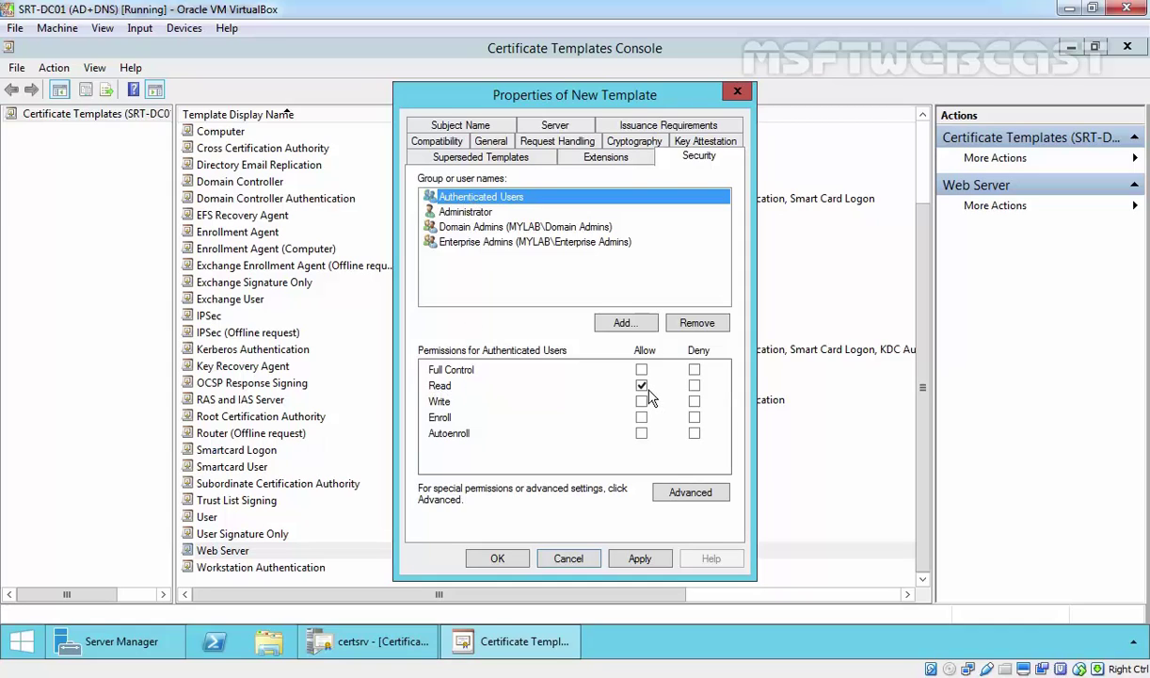
left_click(470, 213)
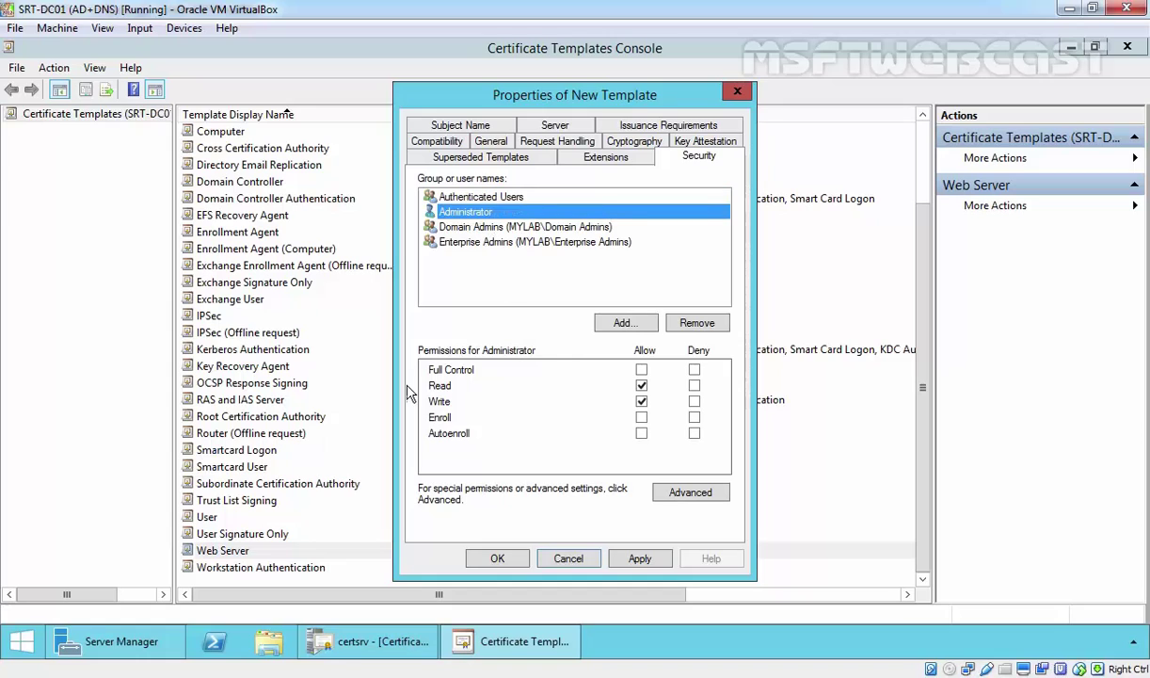
left_click(484, 231)
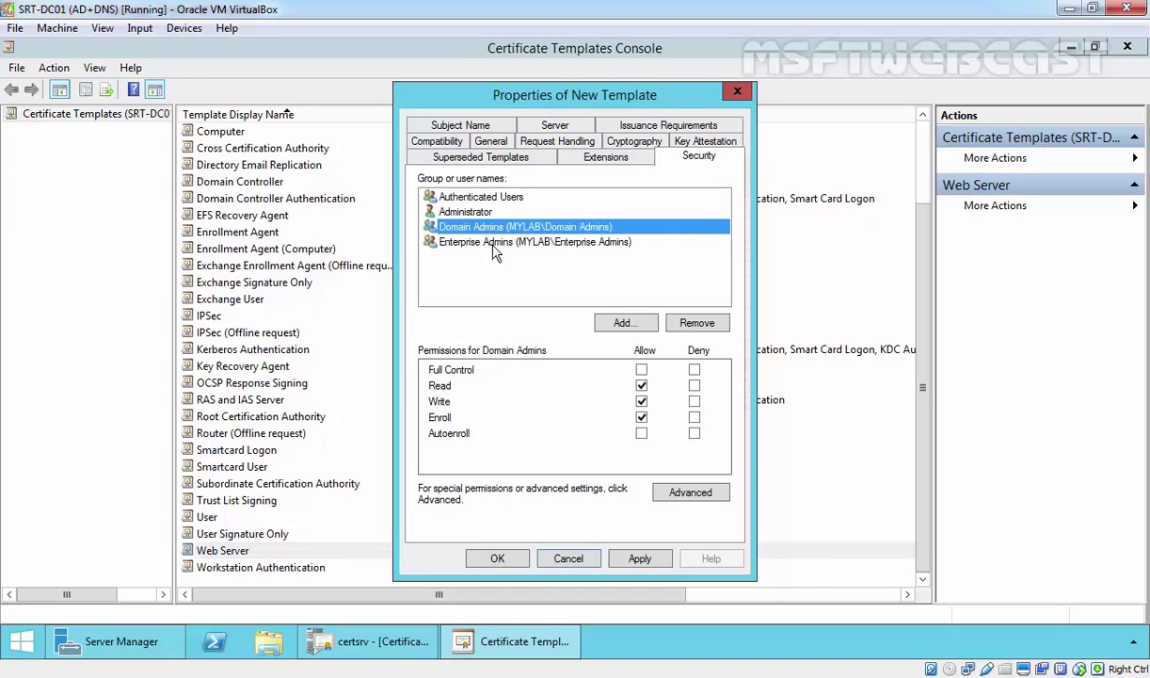
left_click(442, 241)
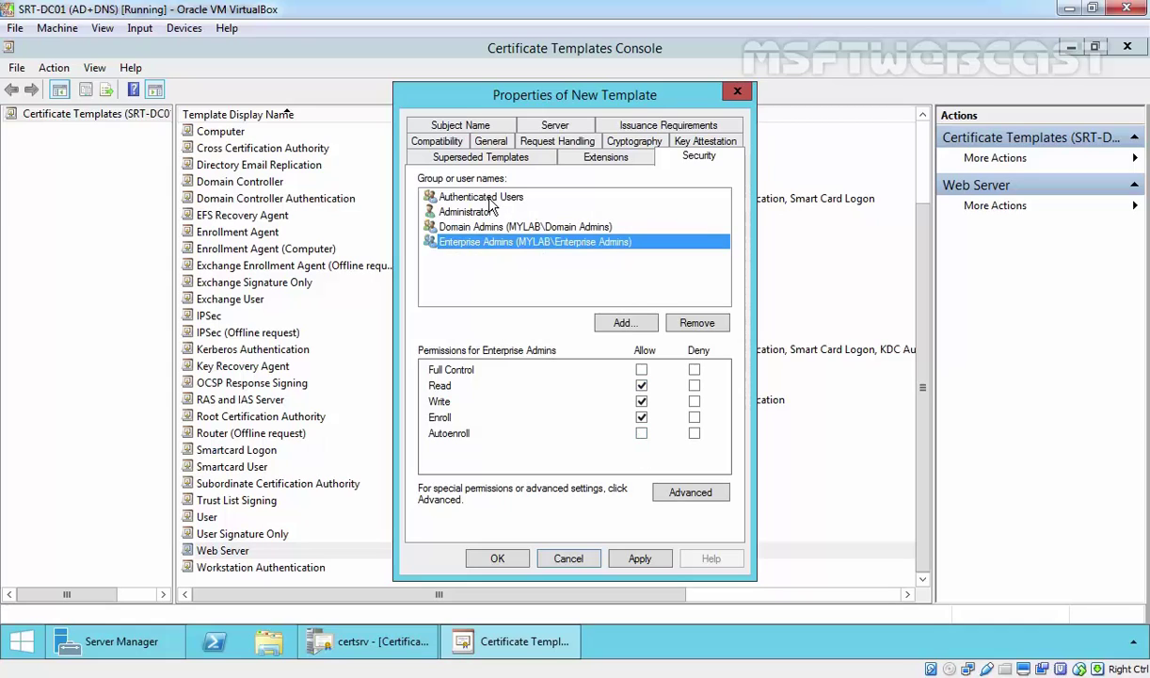
- Allow Authenticated Users the Enroll permission on the new template and save the template's properties
left_click(471, 197)
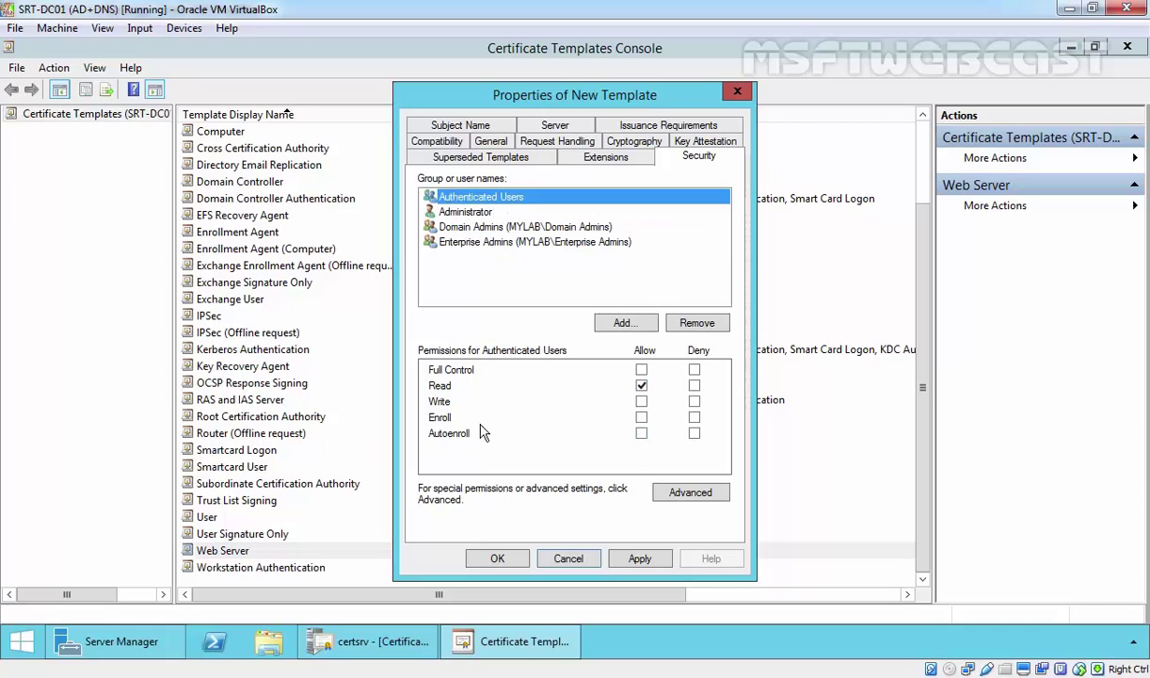
left_click(641, 417)
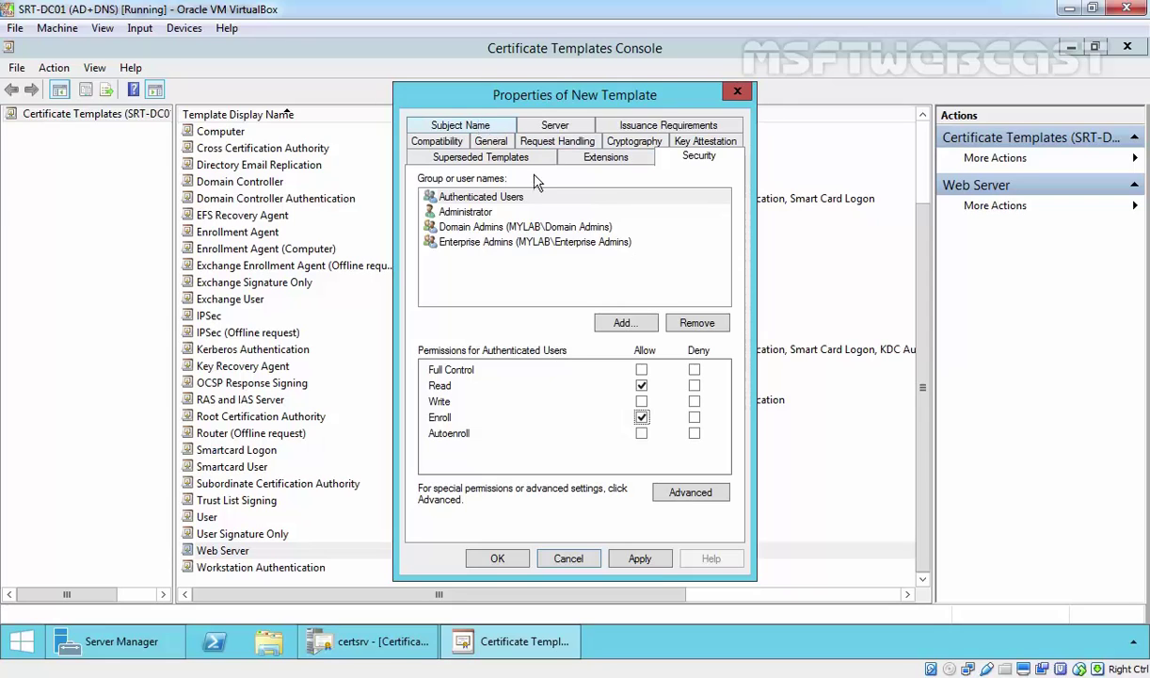
left_click(640, 558)
left_click(499, 557)
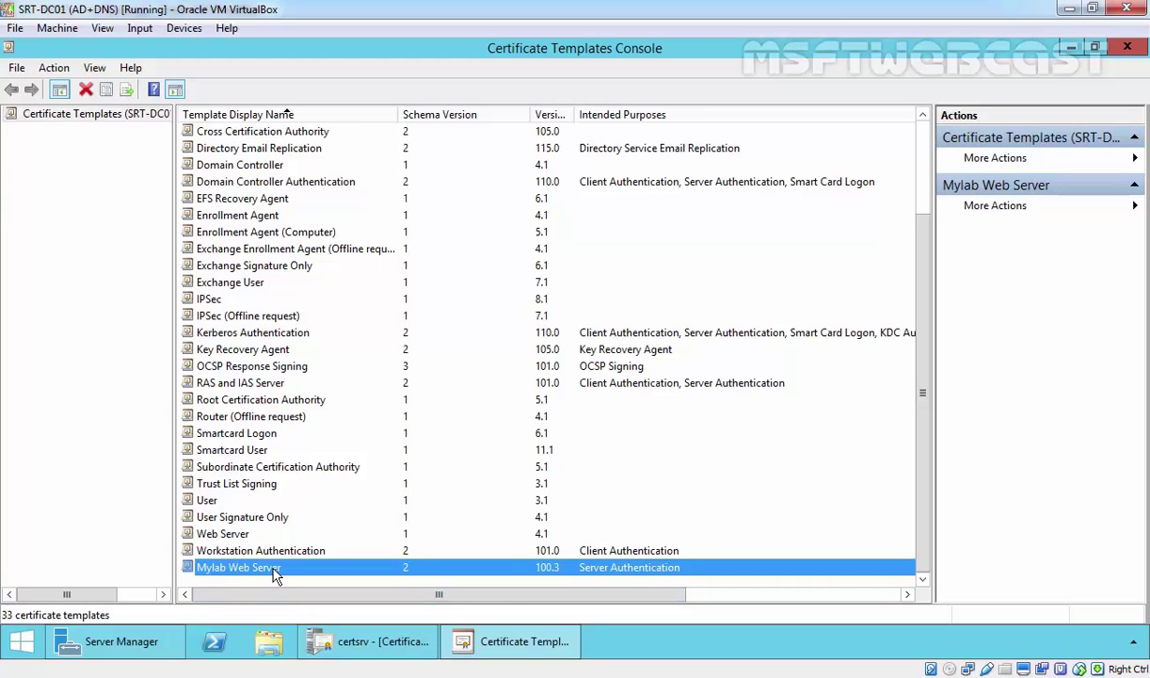
- In the Certification Authority console, enable the Mylab Web Server template for issuing on MYLAB-CA and select it among the issued templates
left_click(371, 641)
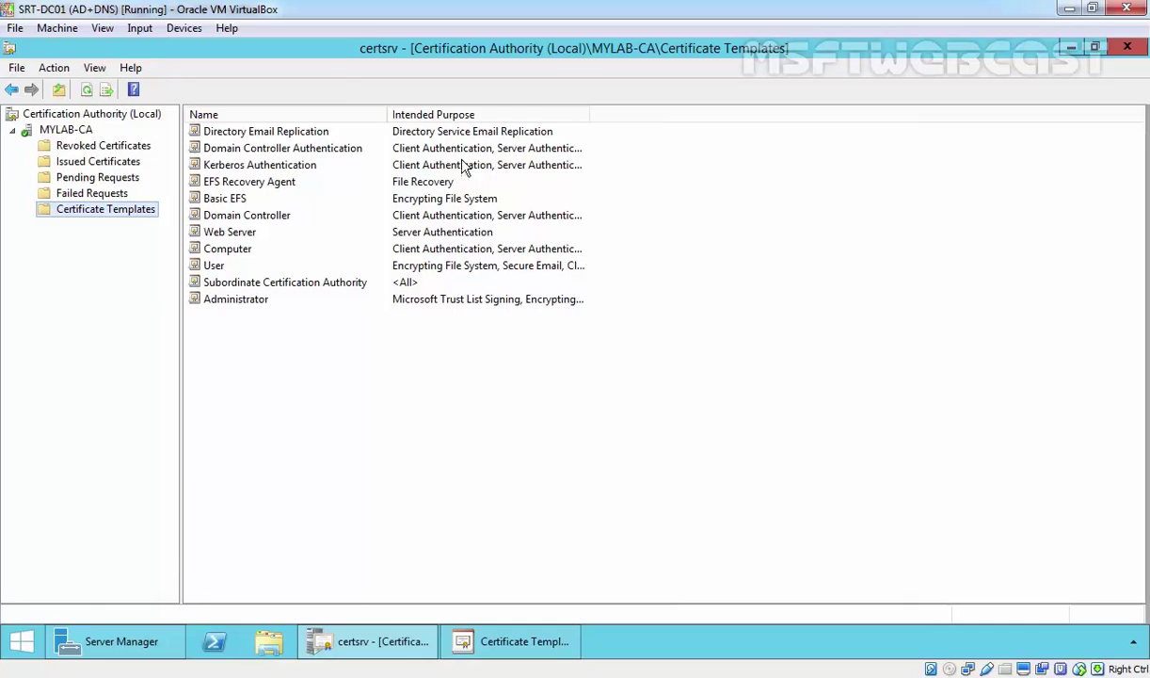
right_click(105, 217)
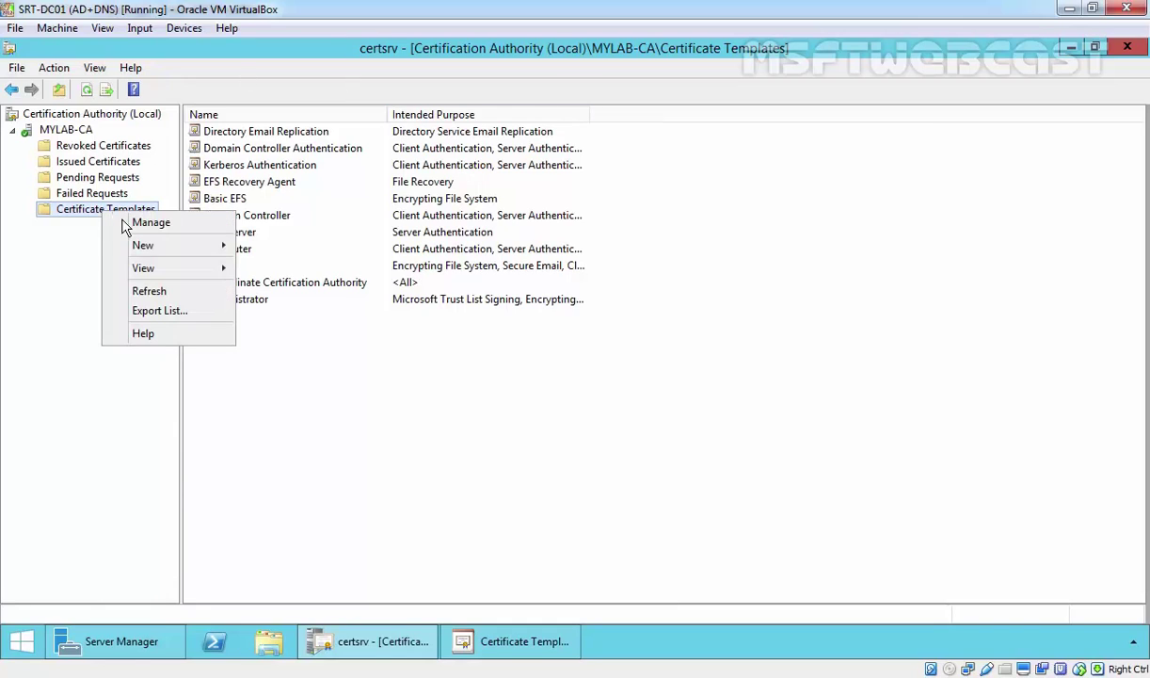
mouse_move(136, 248)
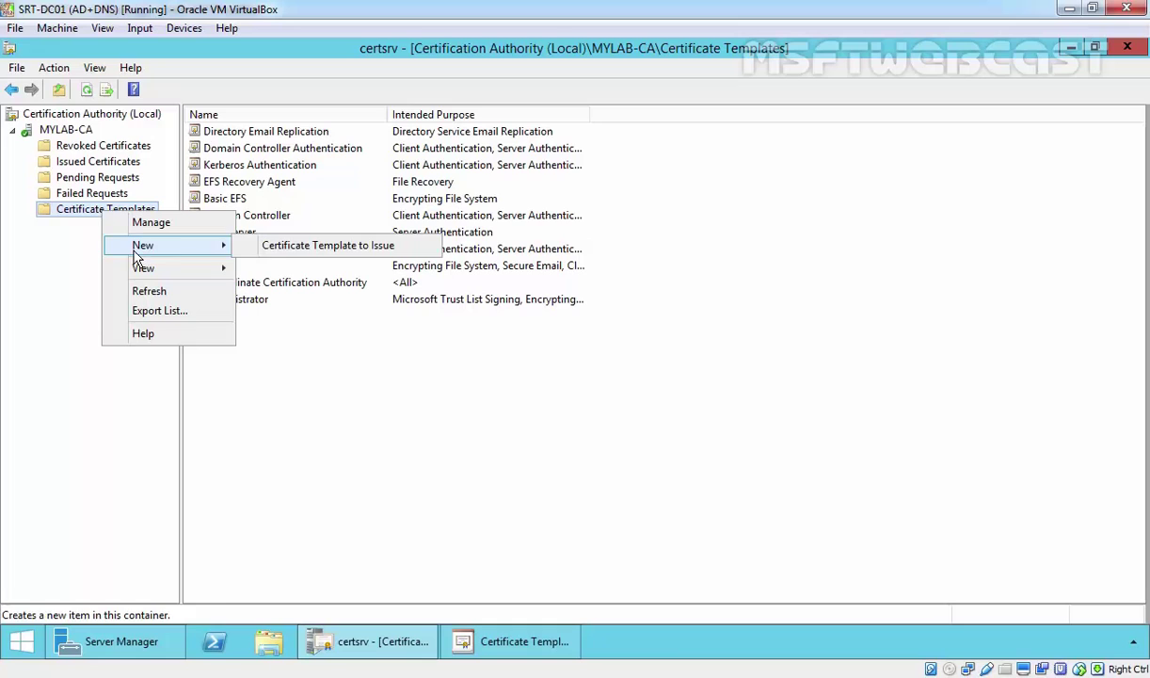
left_click(318, 250)
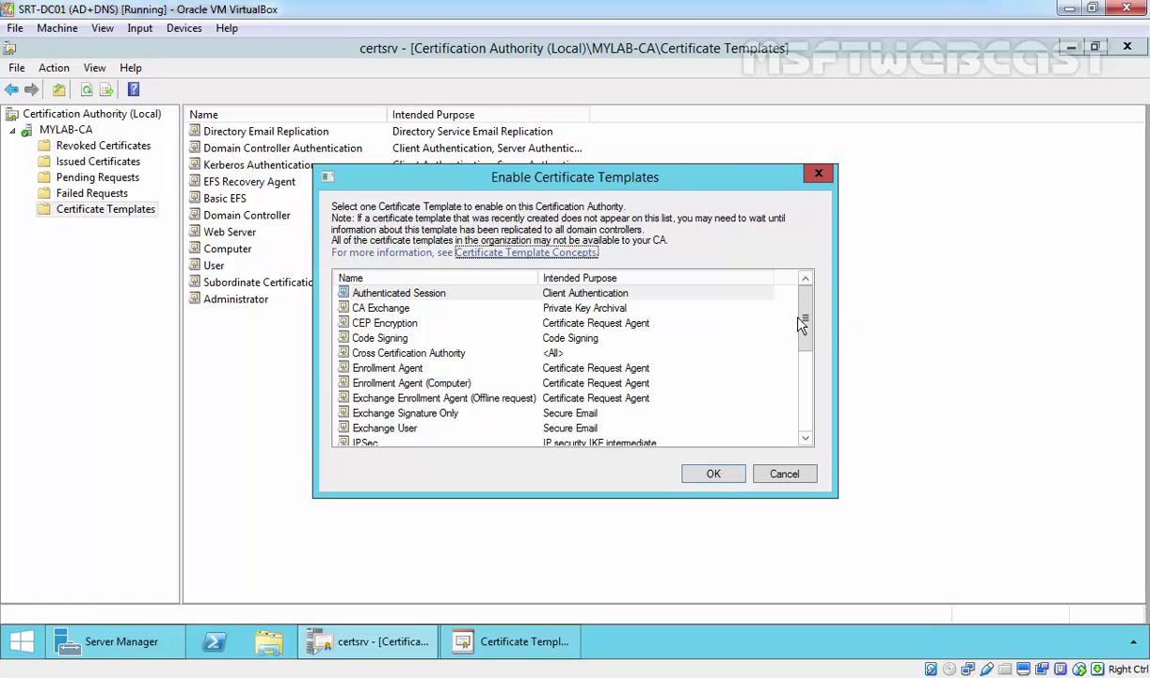
left_click_drag(807, 320, 803, 427)
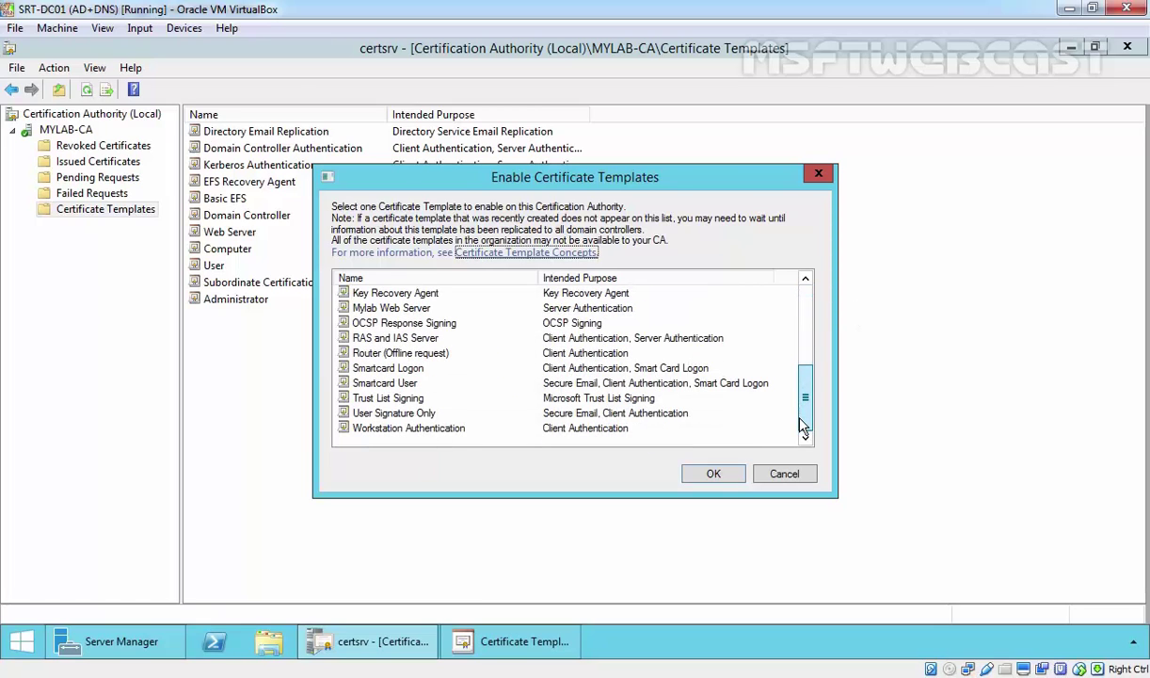
left_click(345, 310)
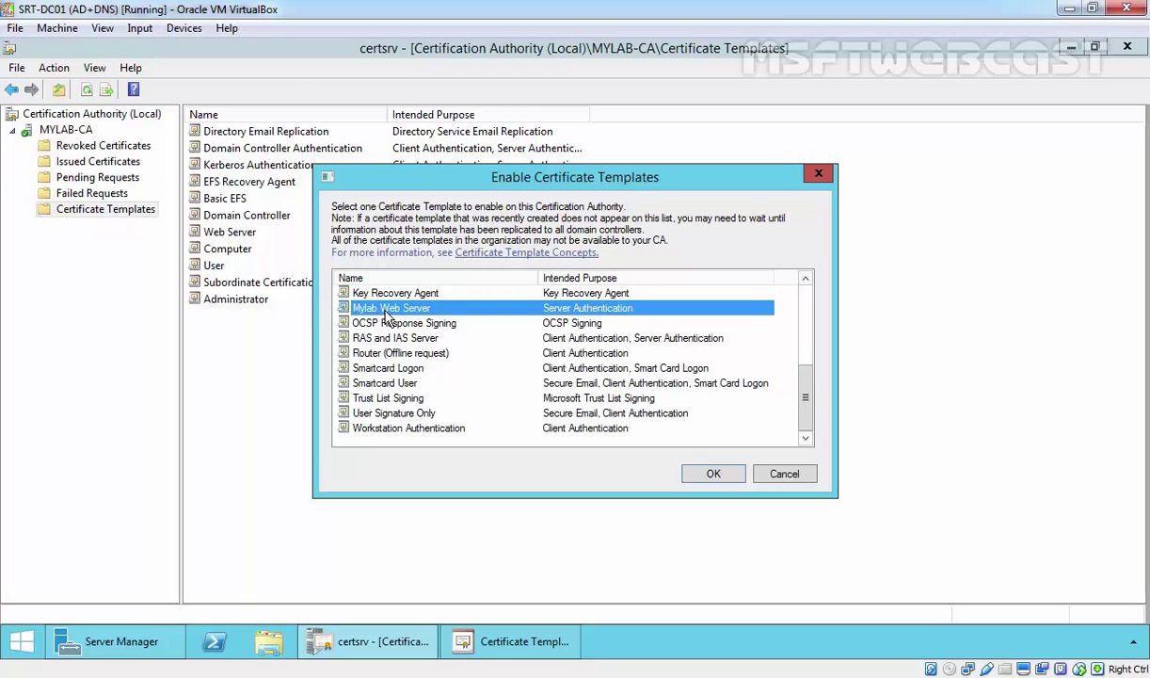
left_click(706, 473)
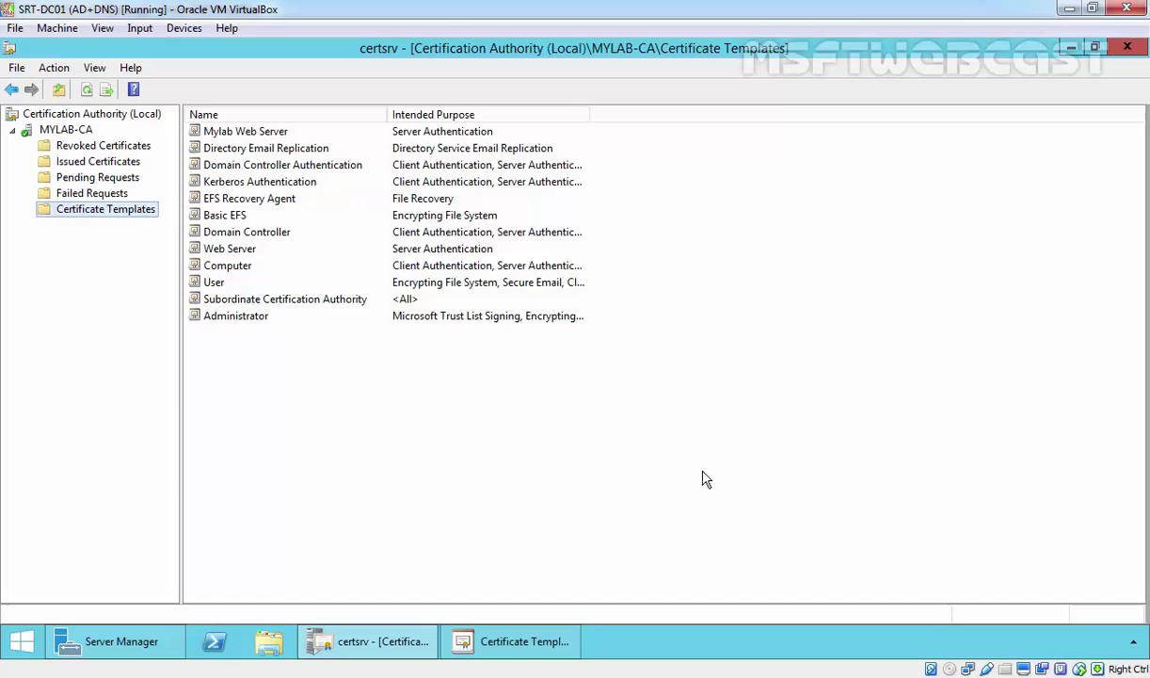
left_click(231, 132)
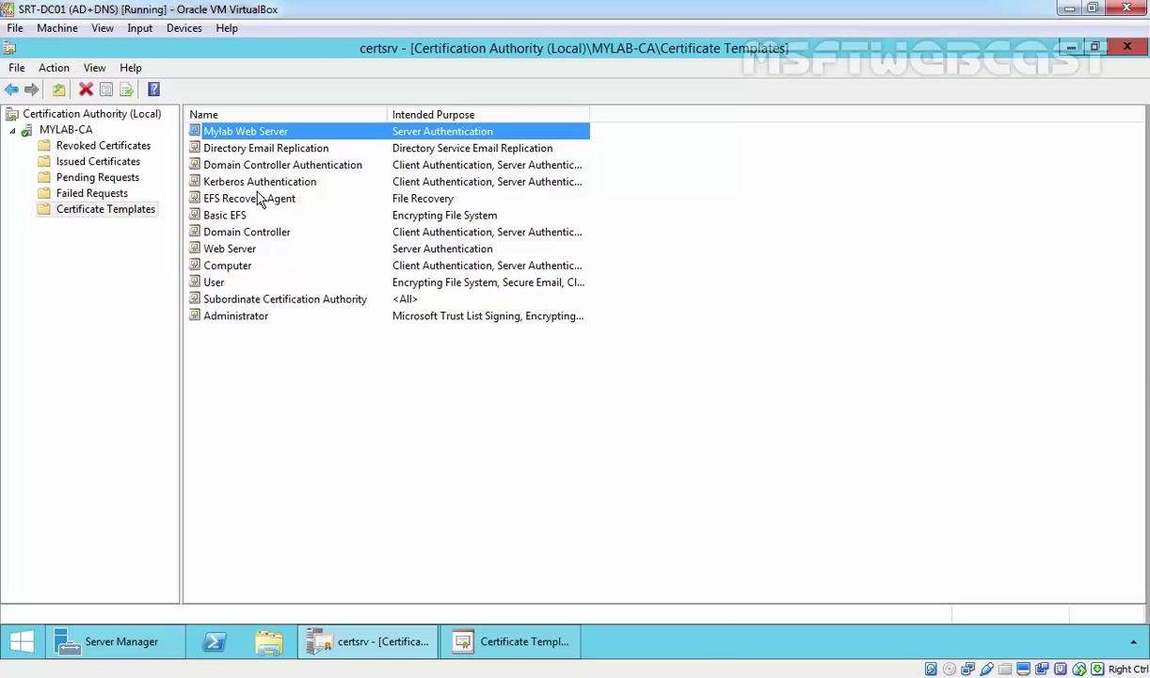
key("super+r")
type("iexplore")
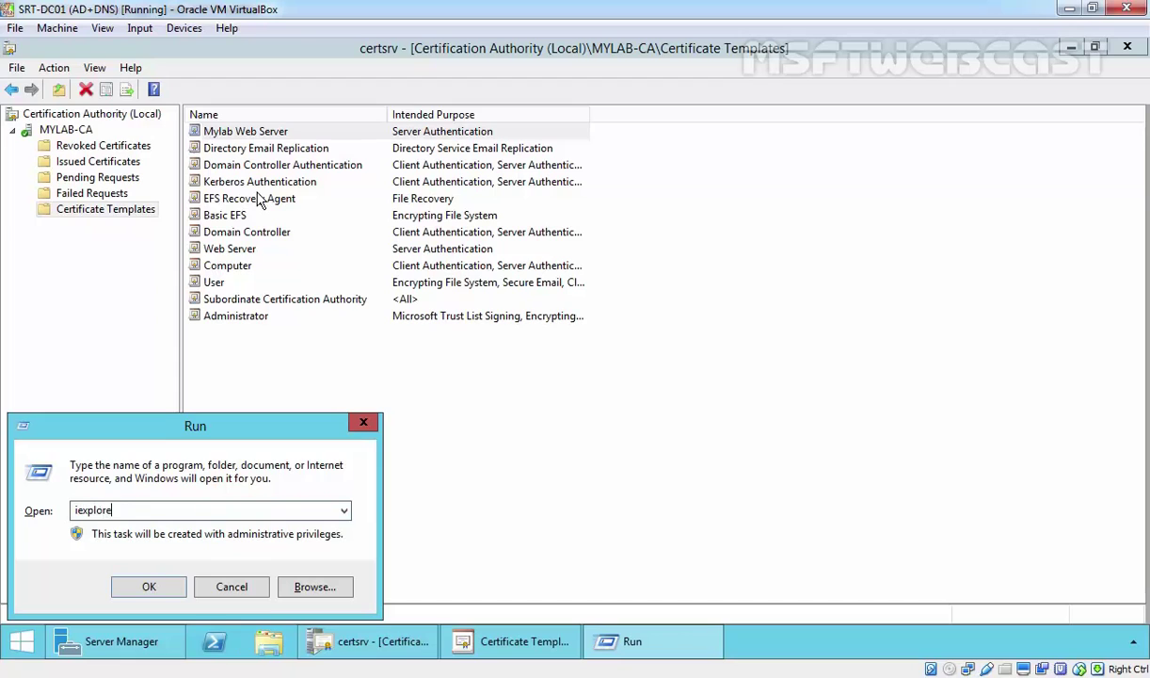
key("Return")
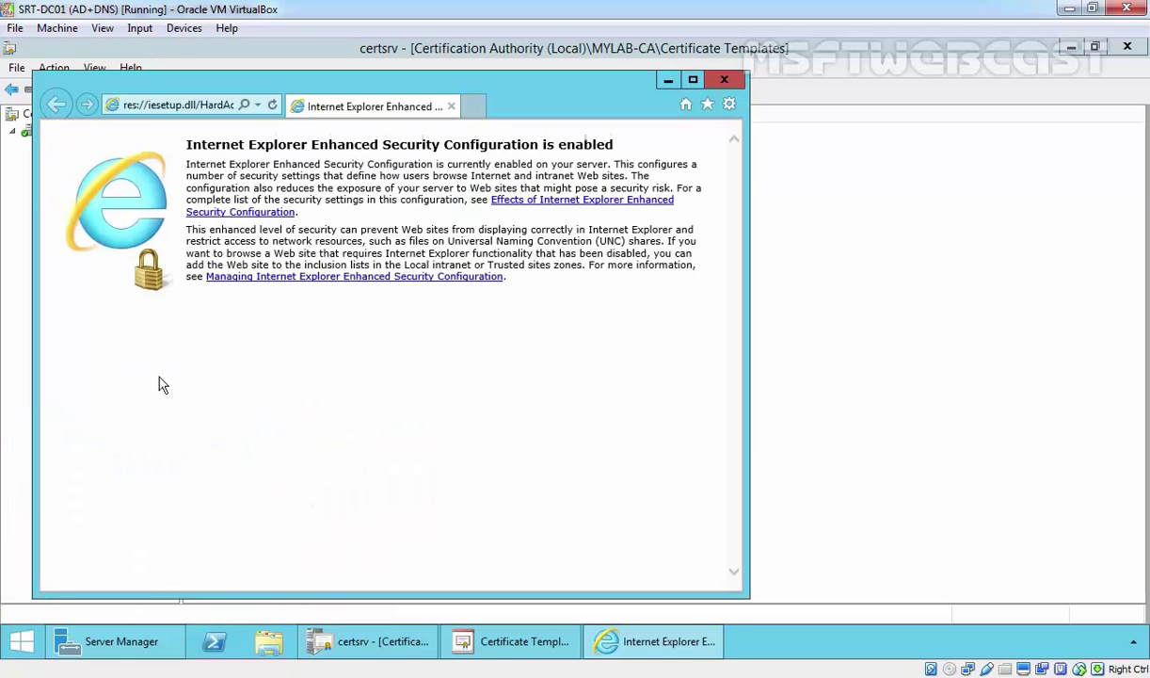
left_click(173, 103)
type("https")
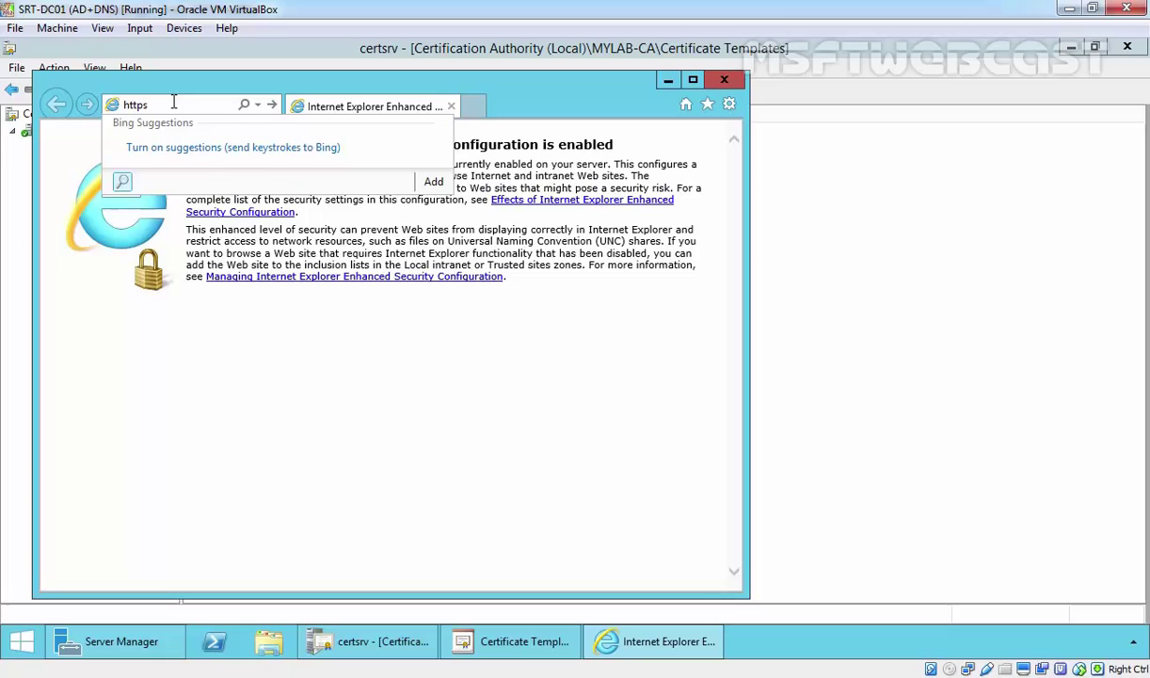
type("://localhost/")
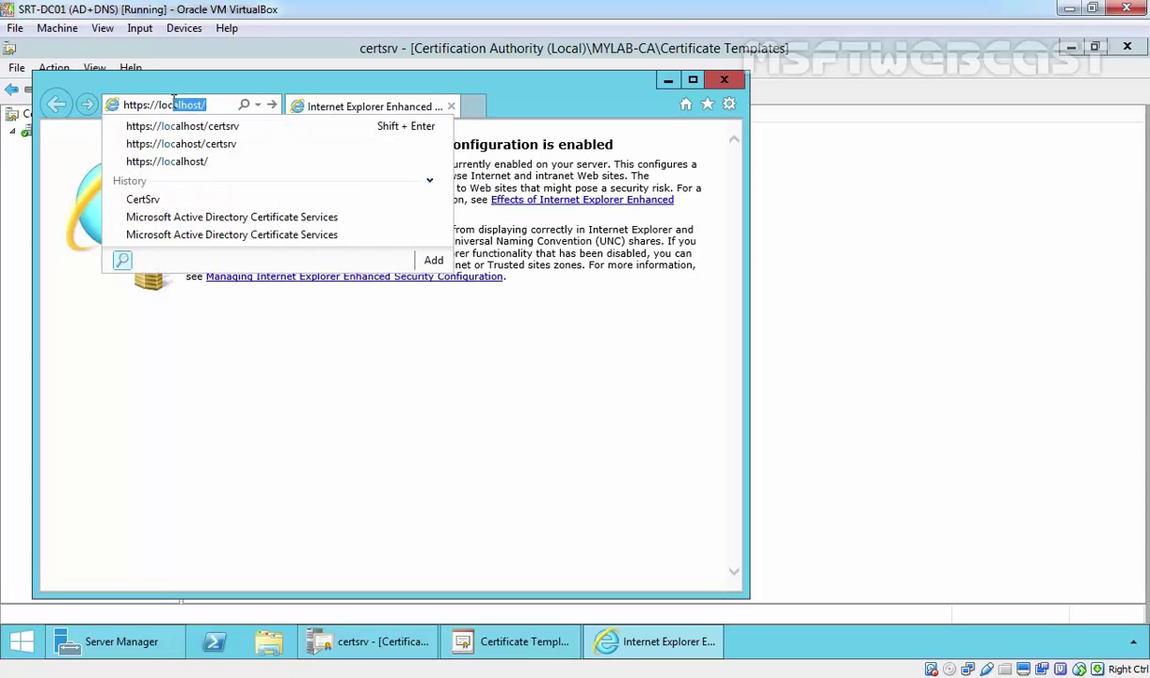
left_click(219, 127)
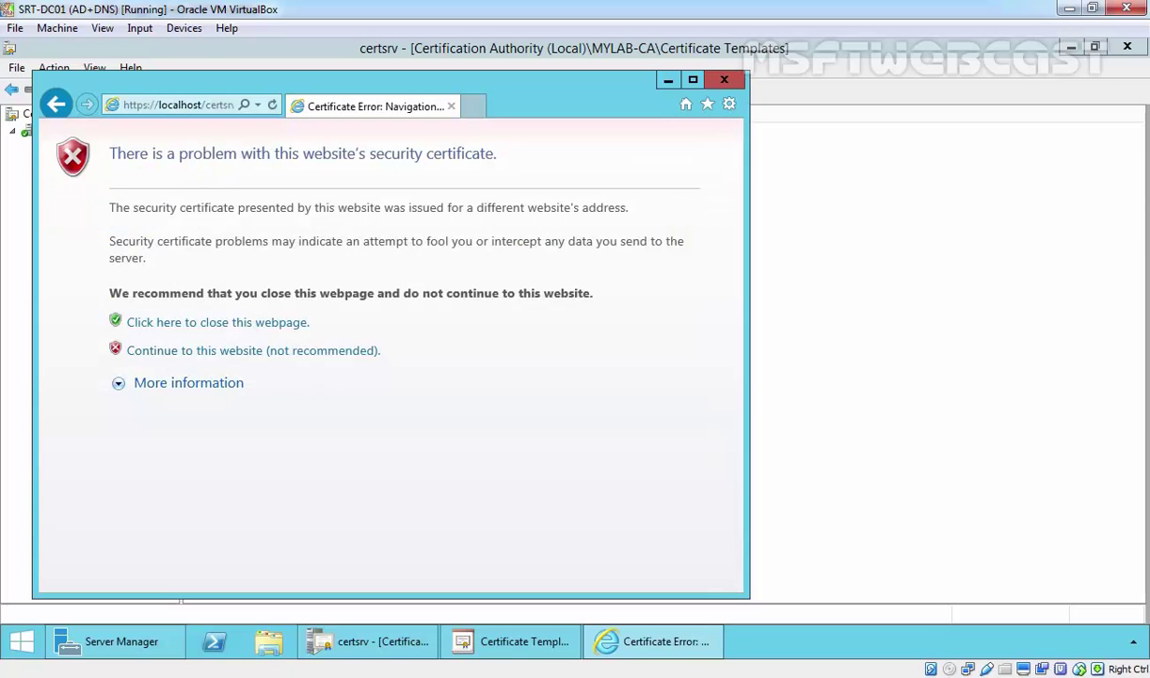
left_click(165, 353)
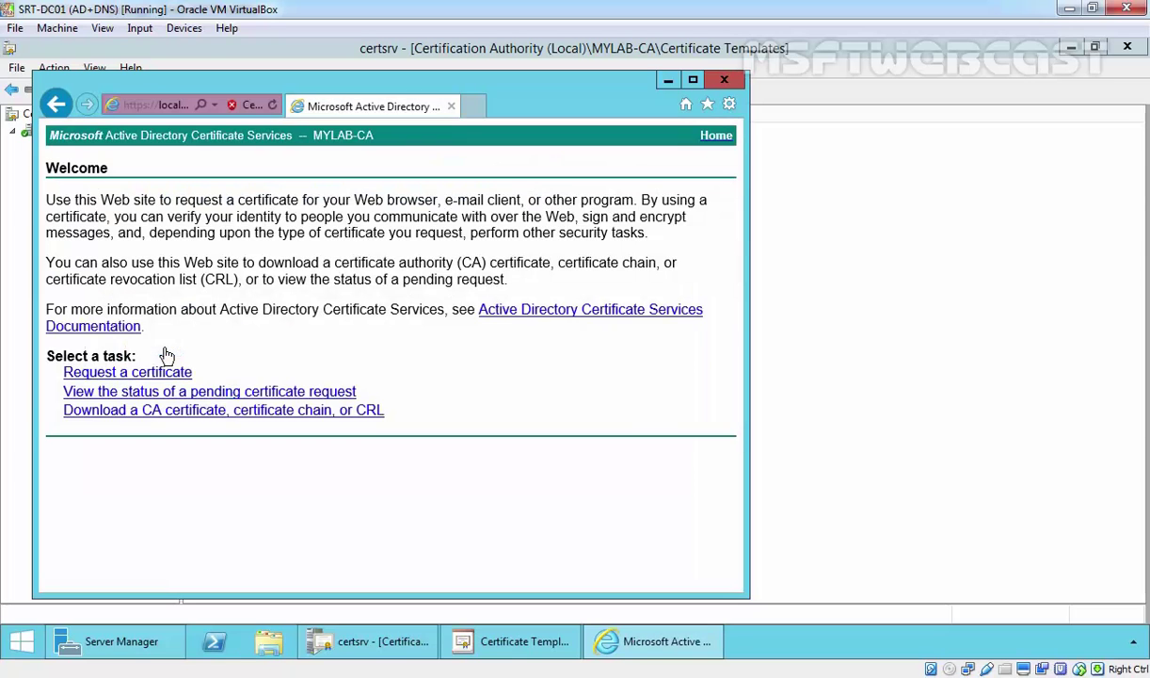
- Start an advanced certificate request that is created and submitted to this CA, allowing the site's digital certificate operation
left_click(125, 374)
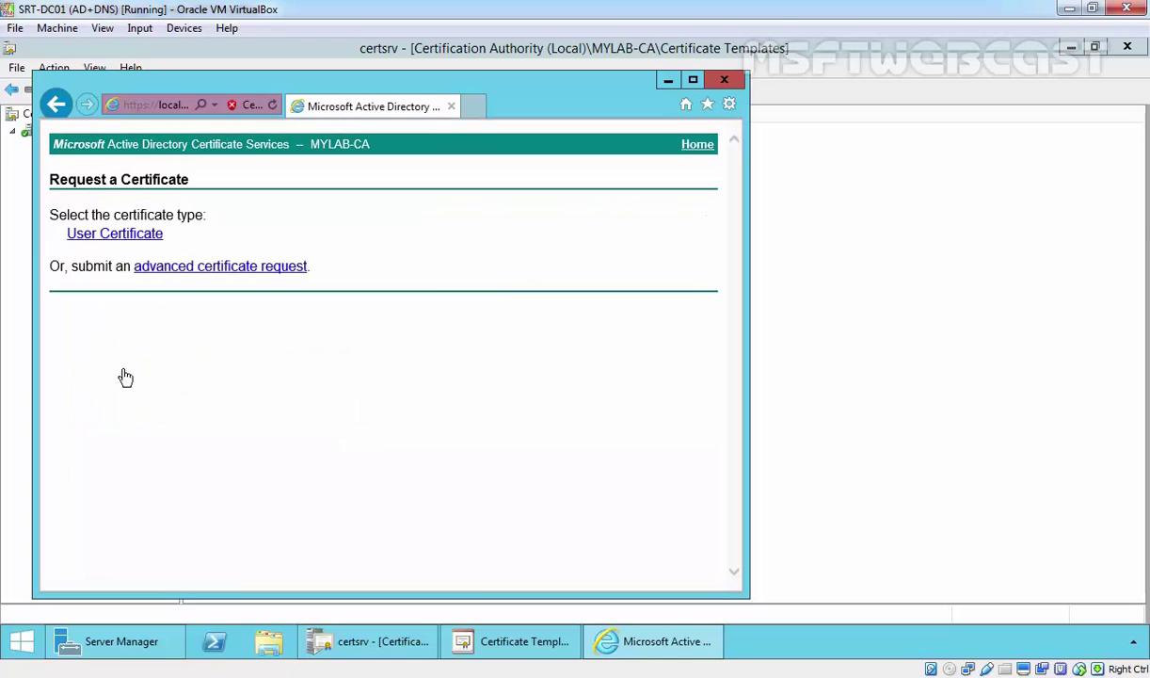
left_click_drag(71, 267, 319, 266)
left_click(214, 312)
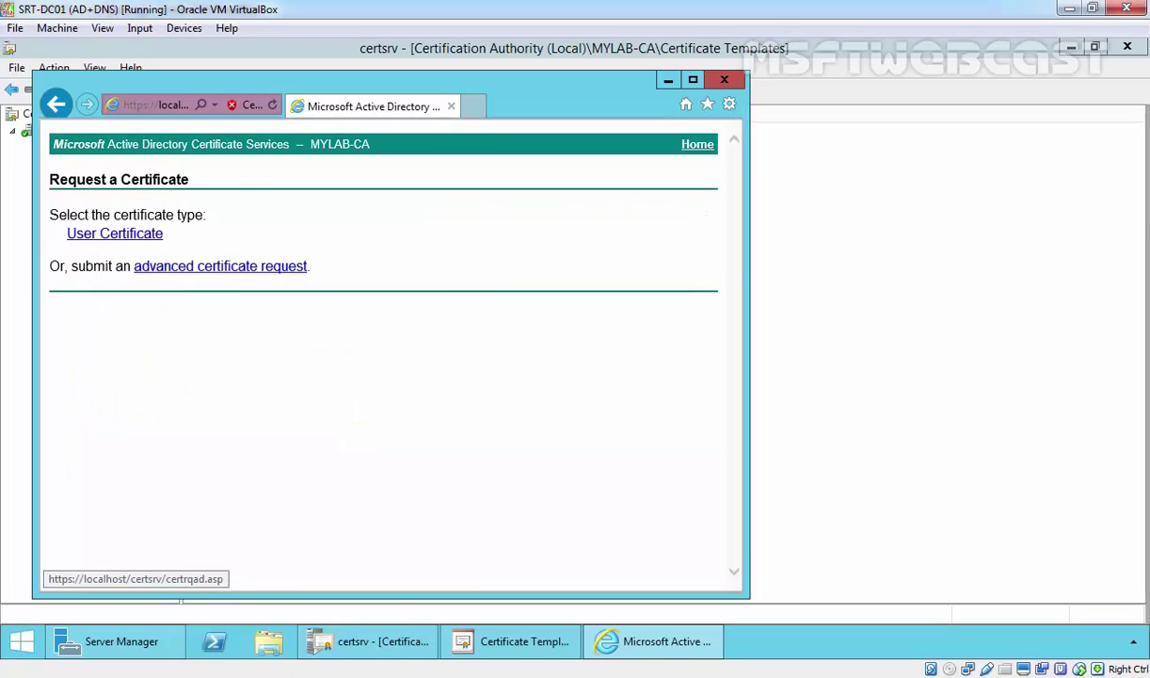
left_click(207, 266)
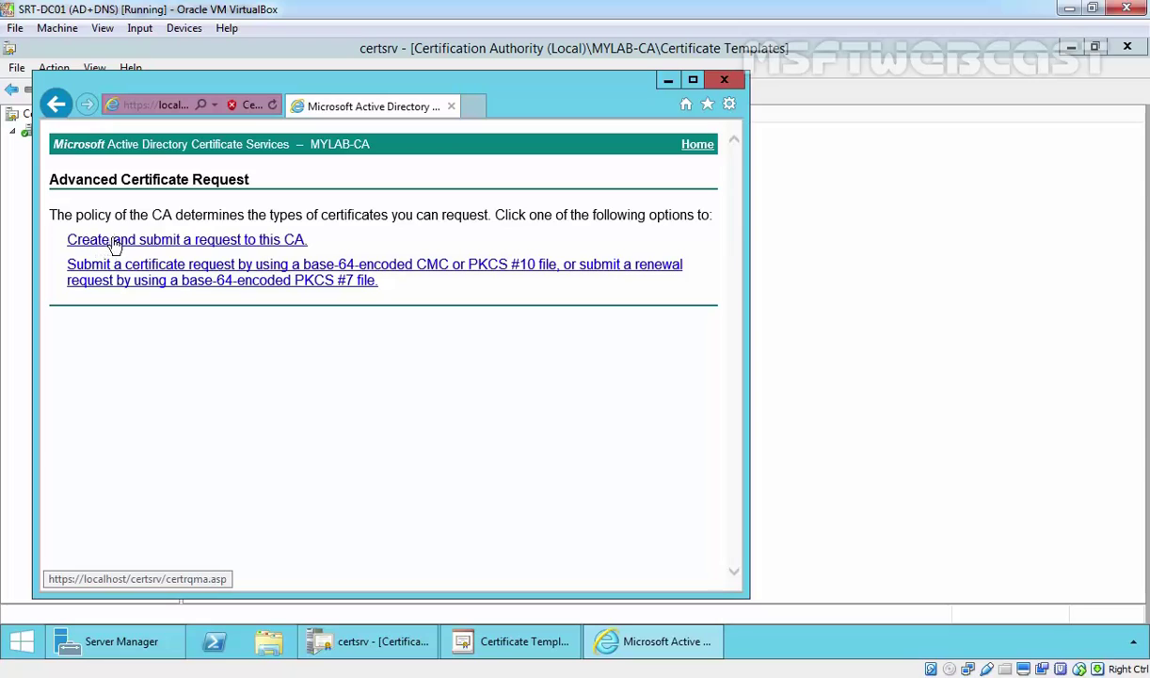
left_click(252, 242)
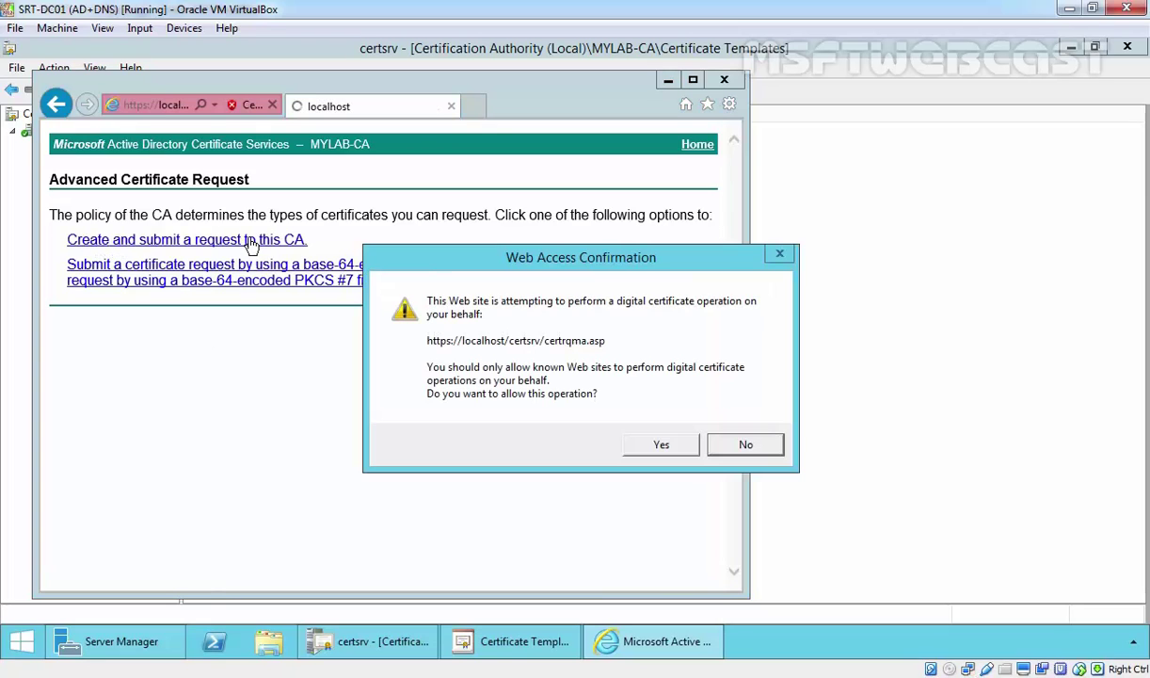
left_click(658, 445)
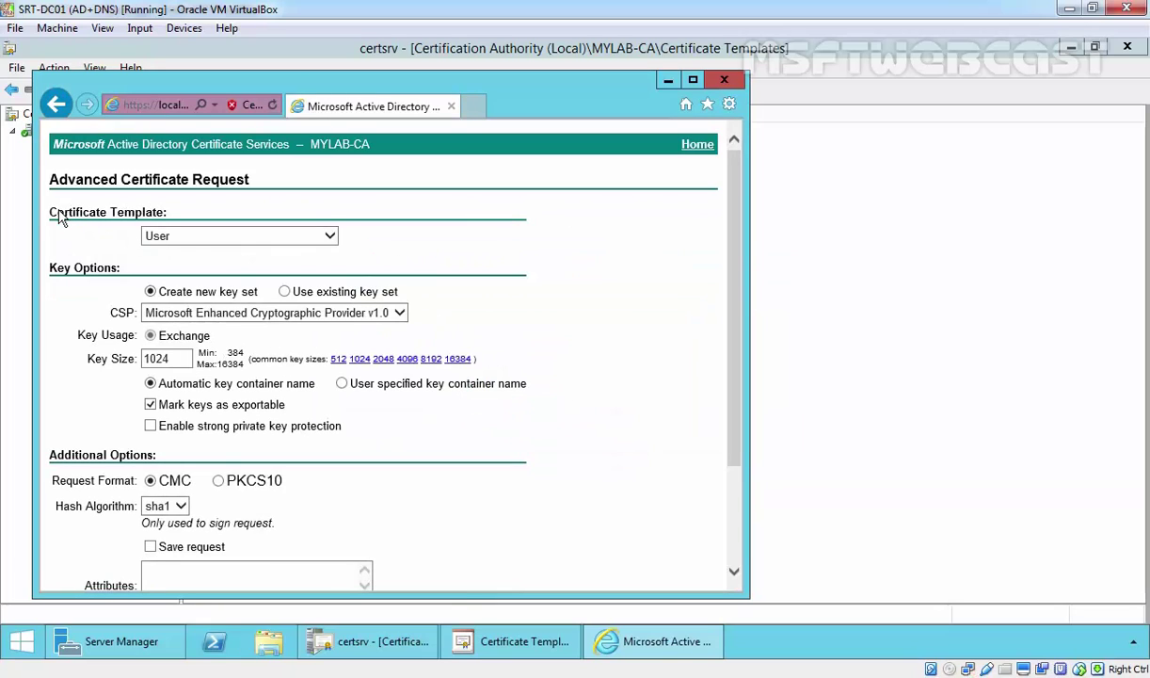
- Choose the Mylab Web Server template for the request, enter "MYLab Web Server" as the name and fill in the e-mail address
left_click_drag(50, 215, 165, 218)
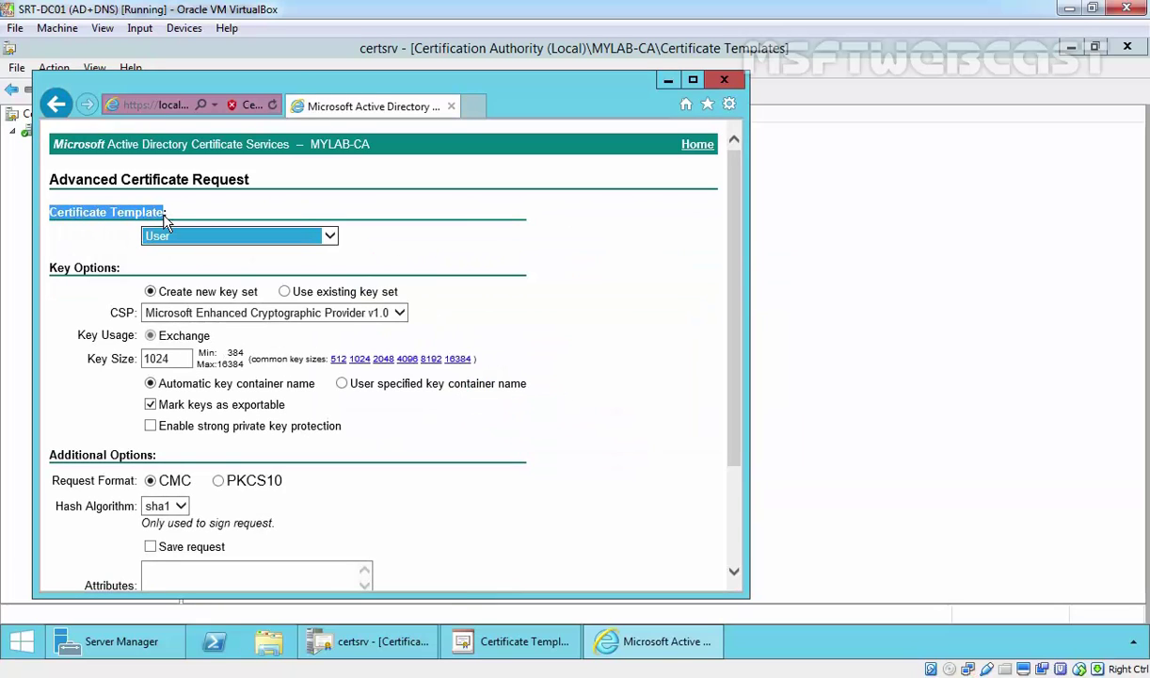
left_click(175, 236)
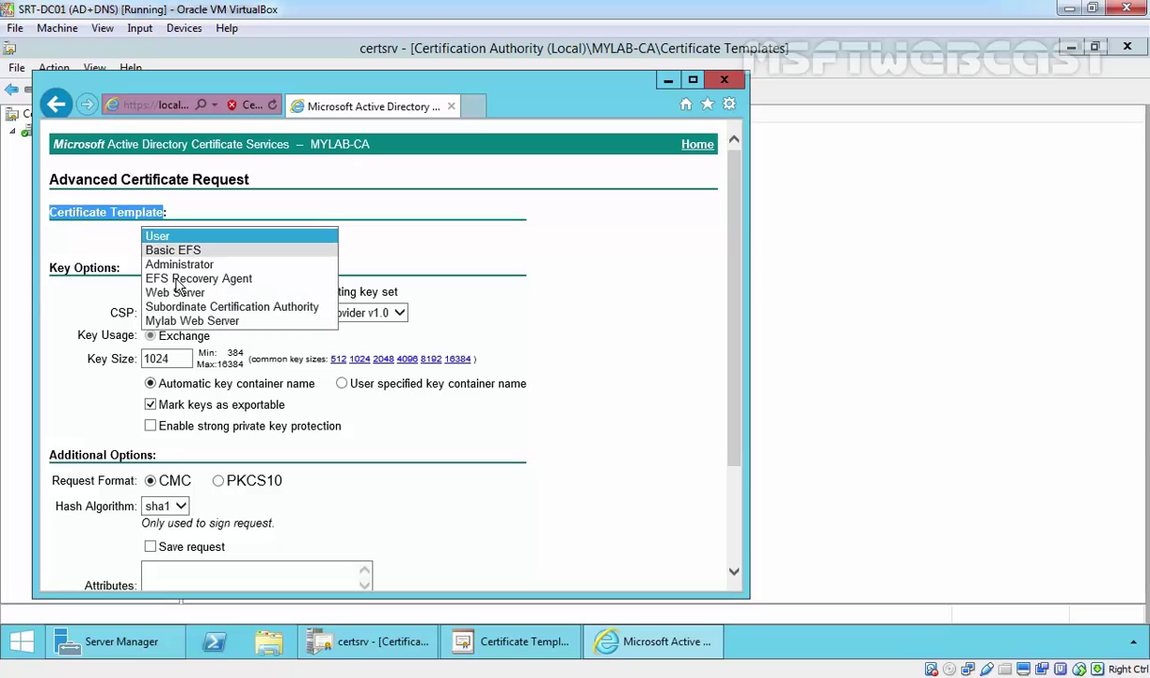
left_click(185, 319)
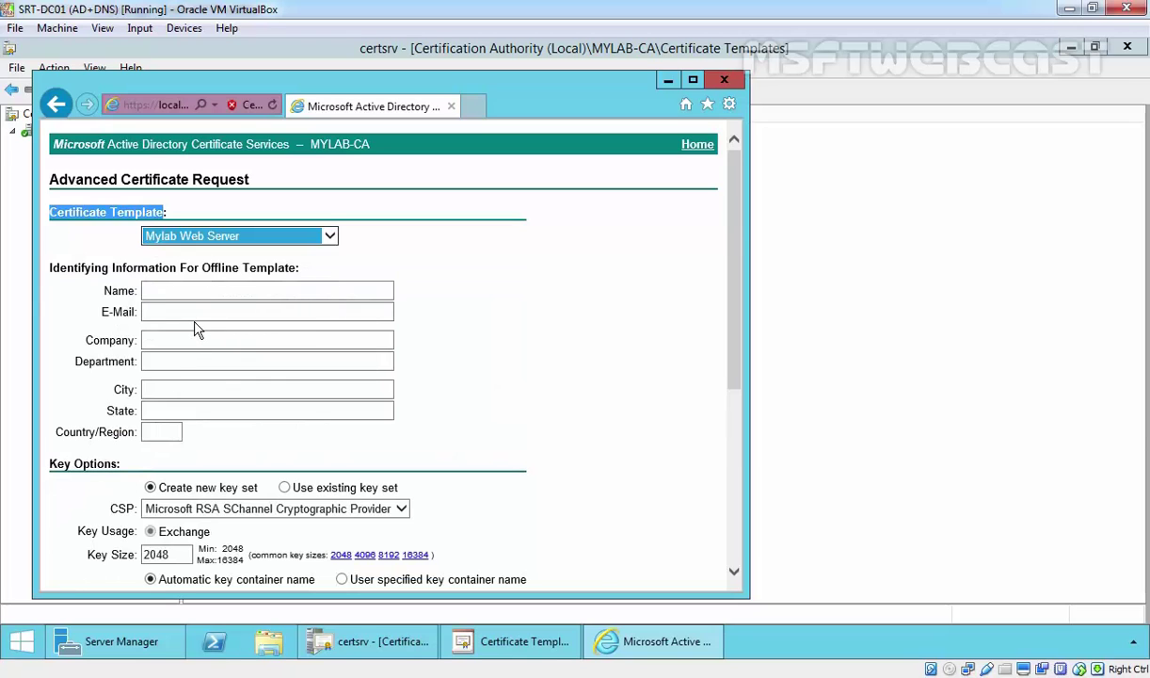
left_click(154, 289)
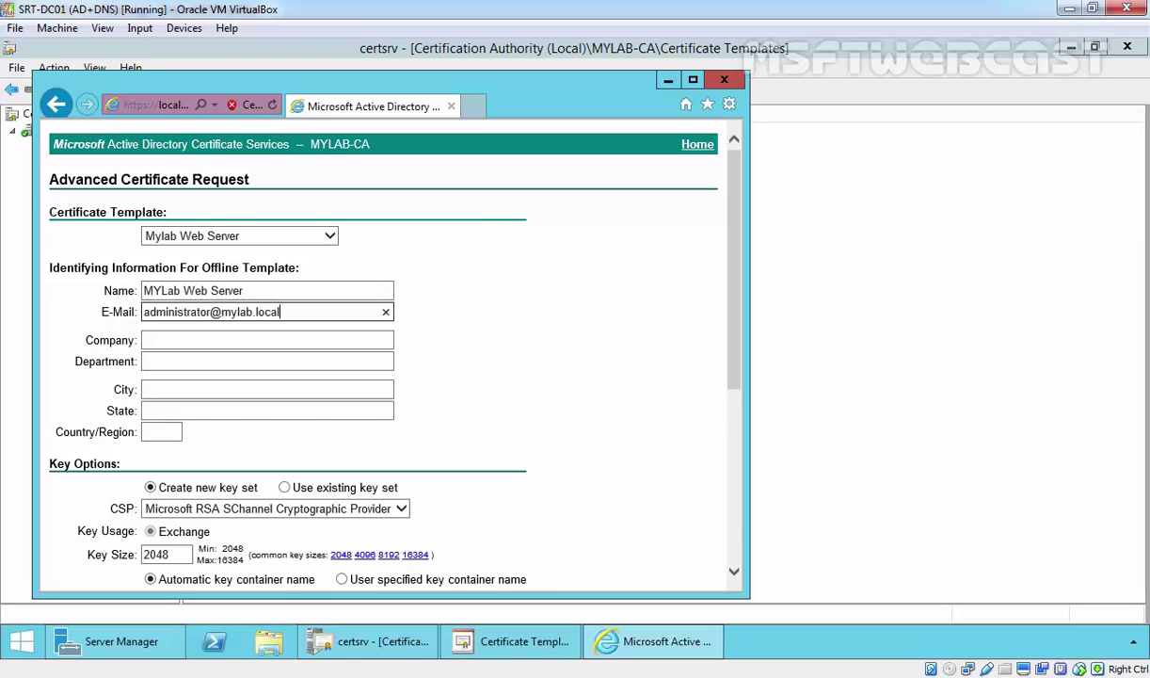
- Give the request the friendly name "Just For_Demo" and submit it, allowing the site's certificate operation
scroll(580, 410, "down", 5)
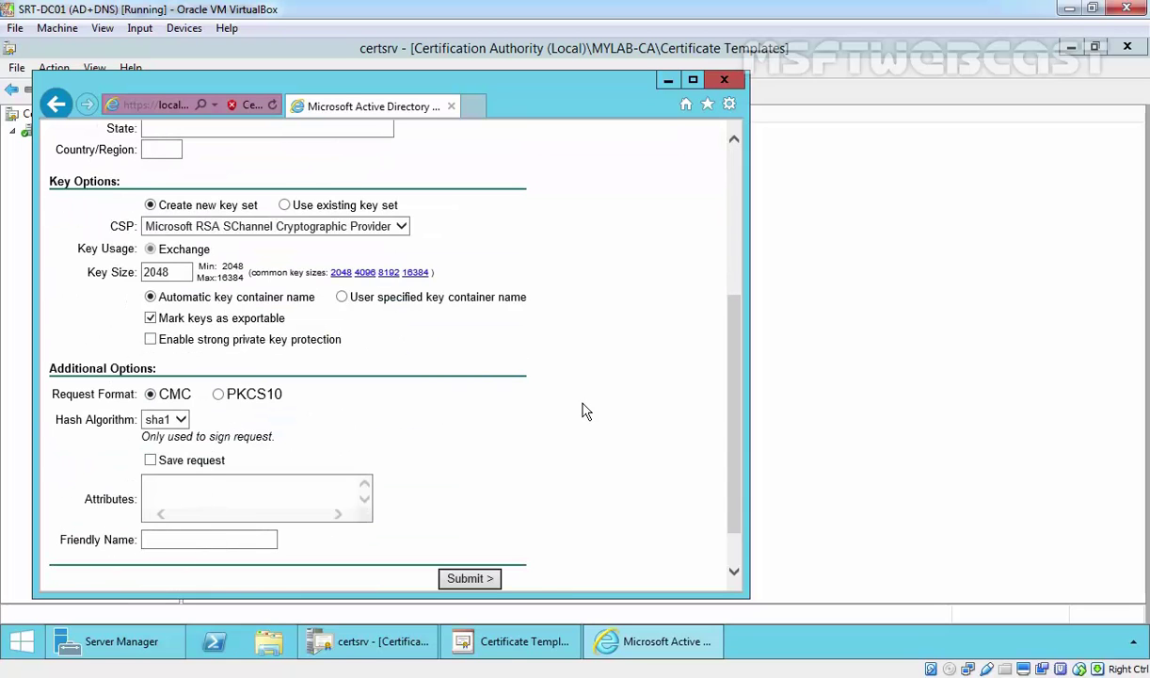
left_click(223, 538)
type("Just")
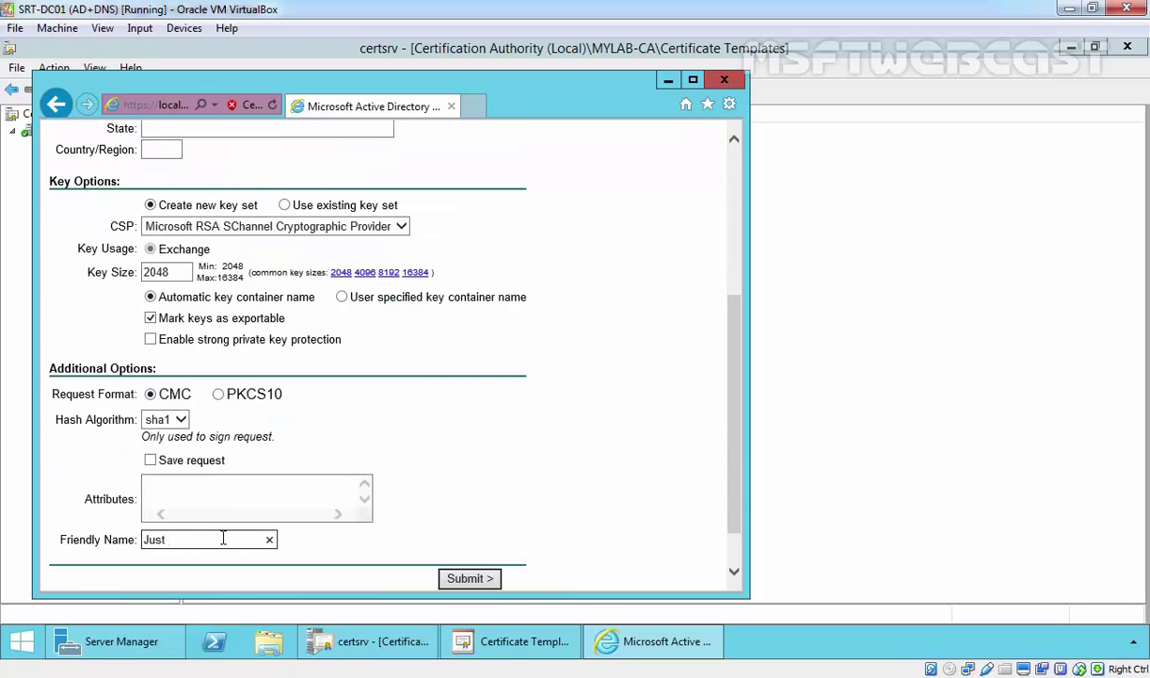
type(" For_Demo")
left_click(469, 578)
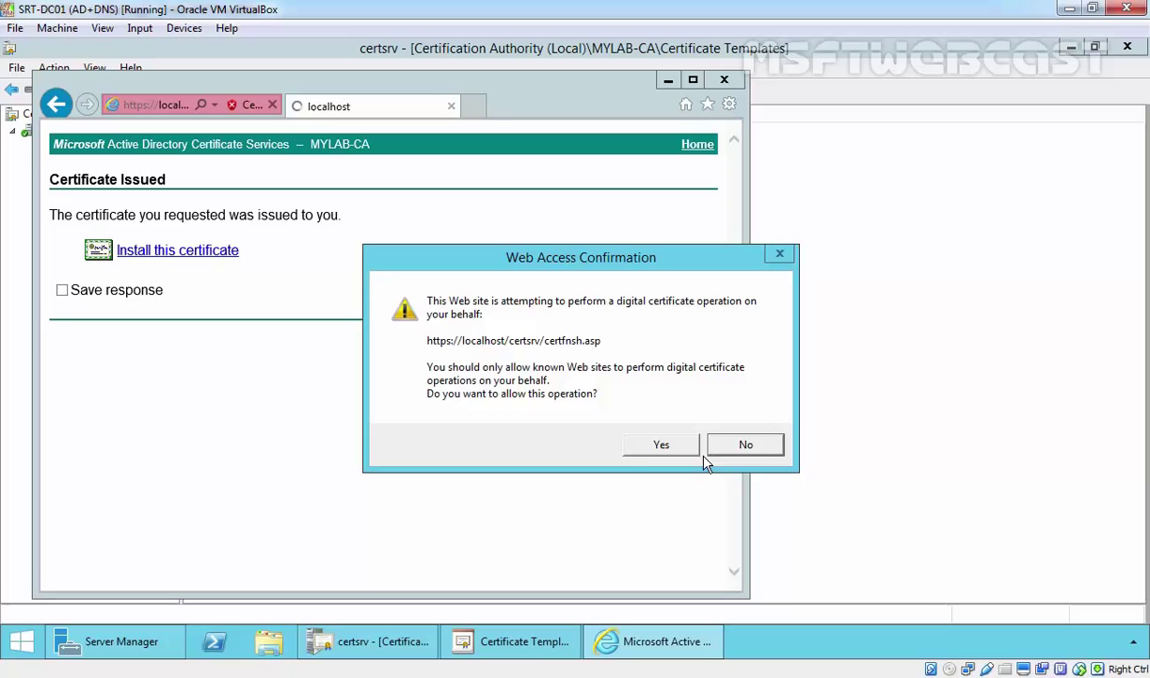
left_click(661, 444)
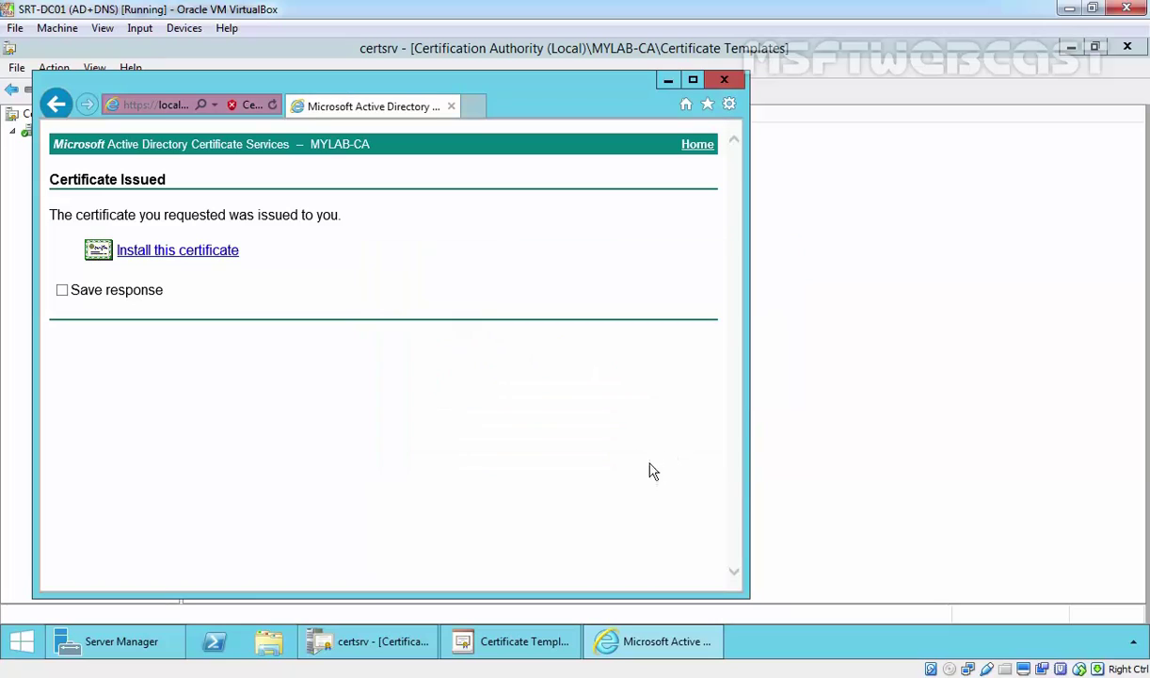
- Install the issued certificate from the web enrollment page and check the installation message
left_click(167, 259)
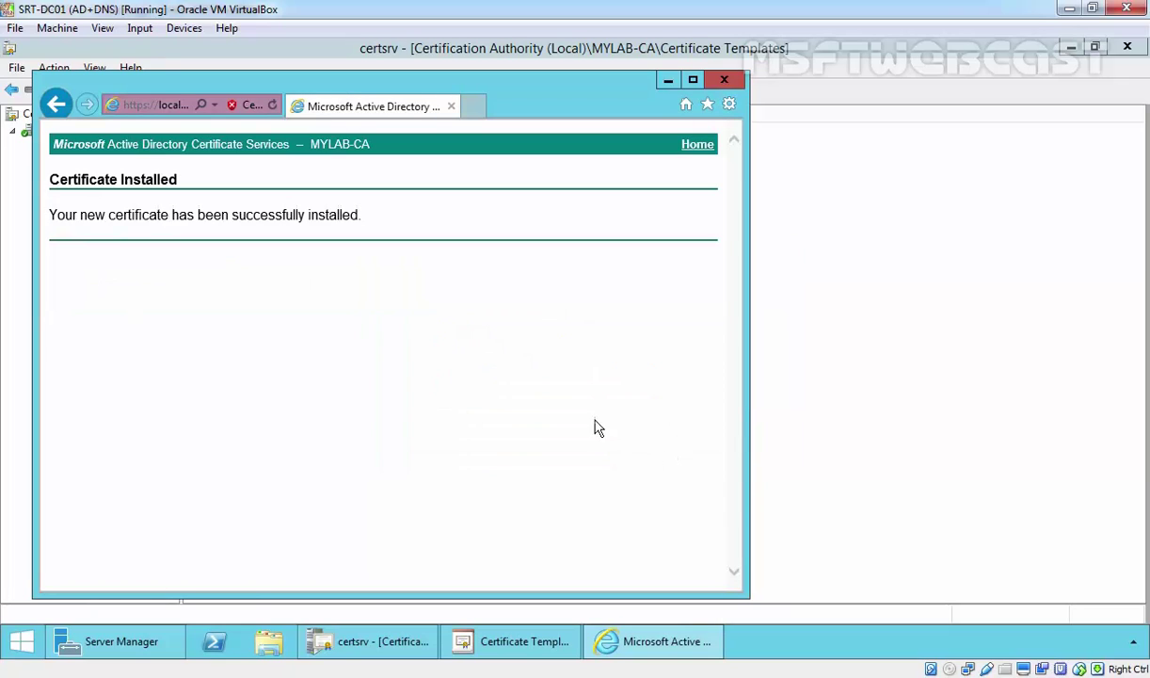
left_click_drag(52, 213, 383, 217)
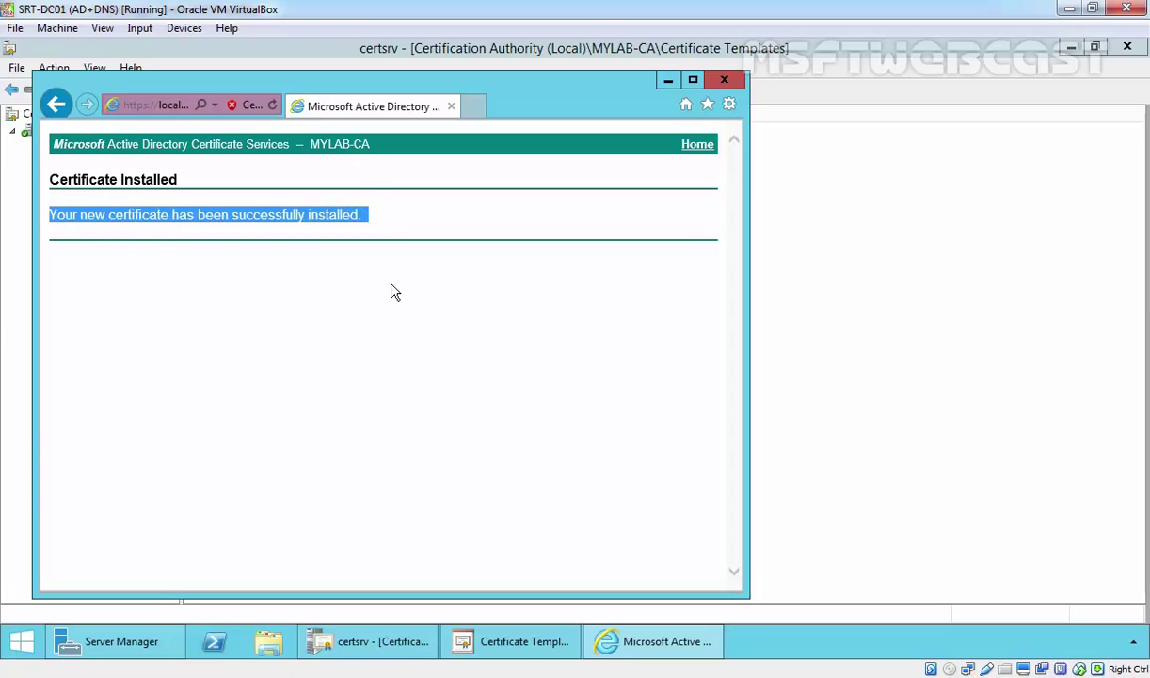
left_click(501, 382)
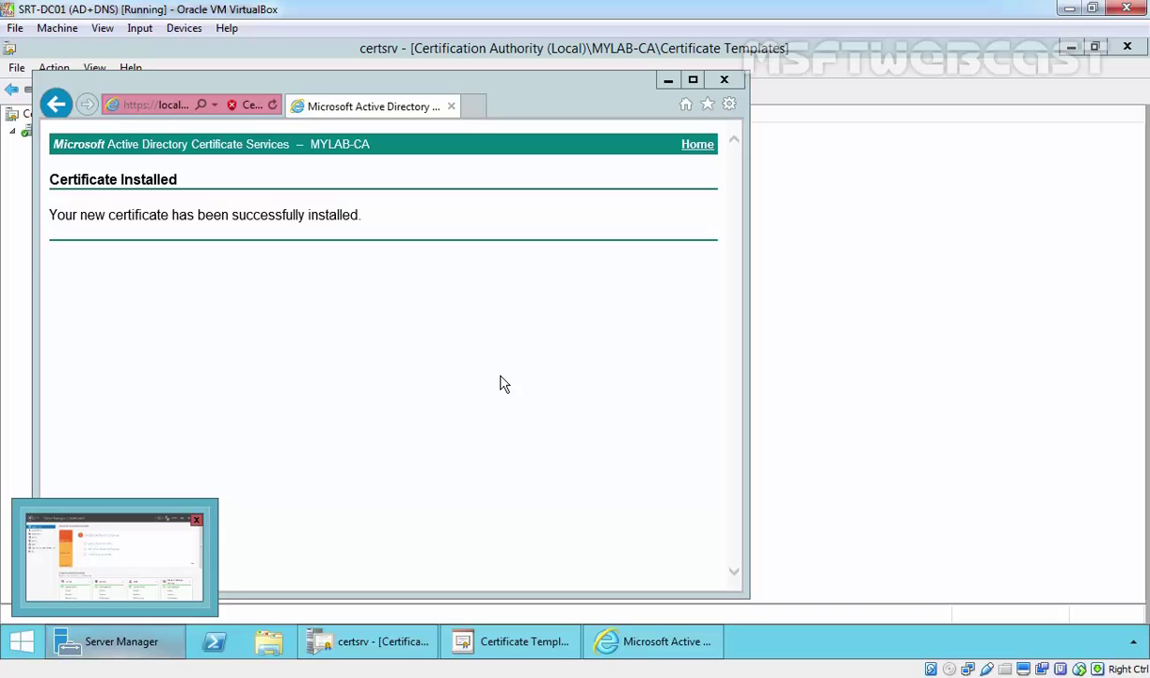
- Open an empty MMC console and add the Certificates snap-in to it, managing certificates for My user account
key("super+r")
type("mmc")
key("Return")
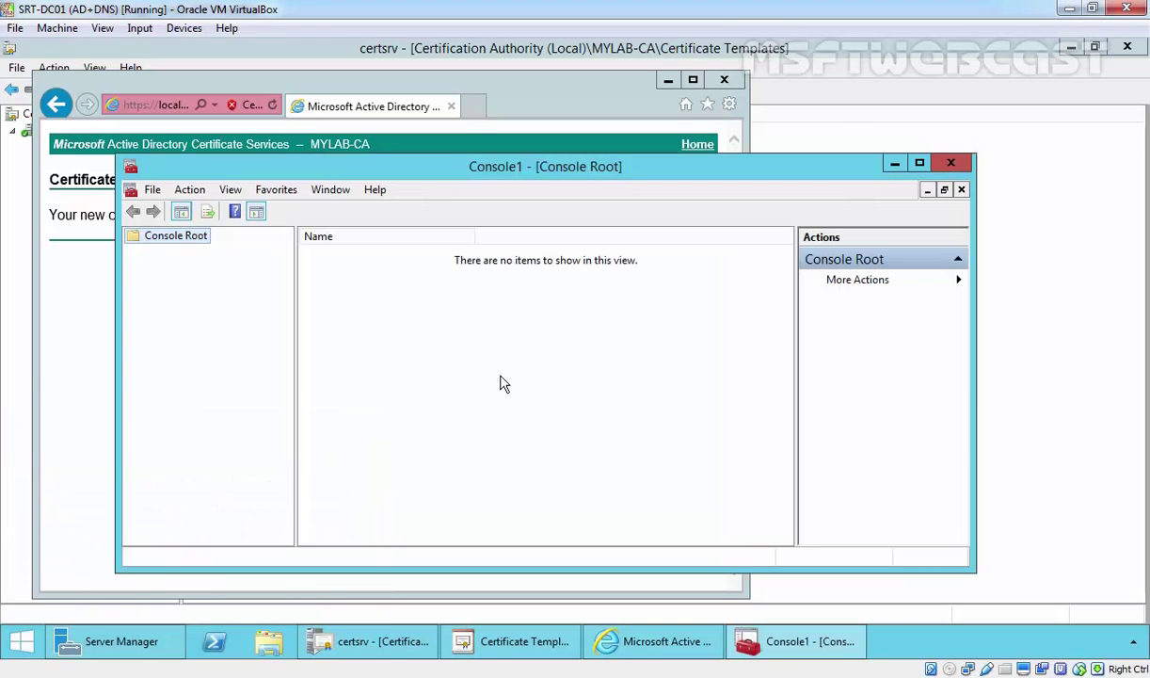
left_click(152, 189)
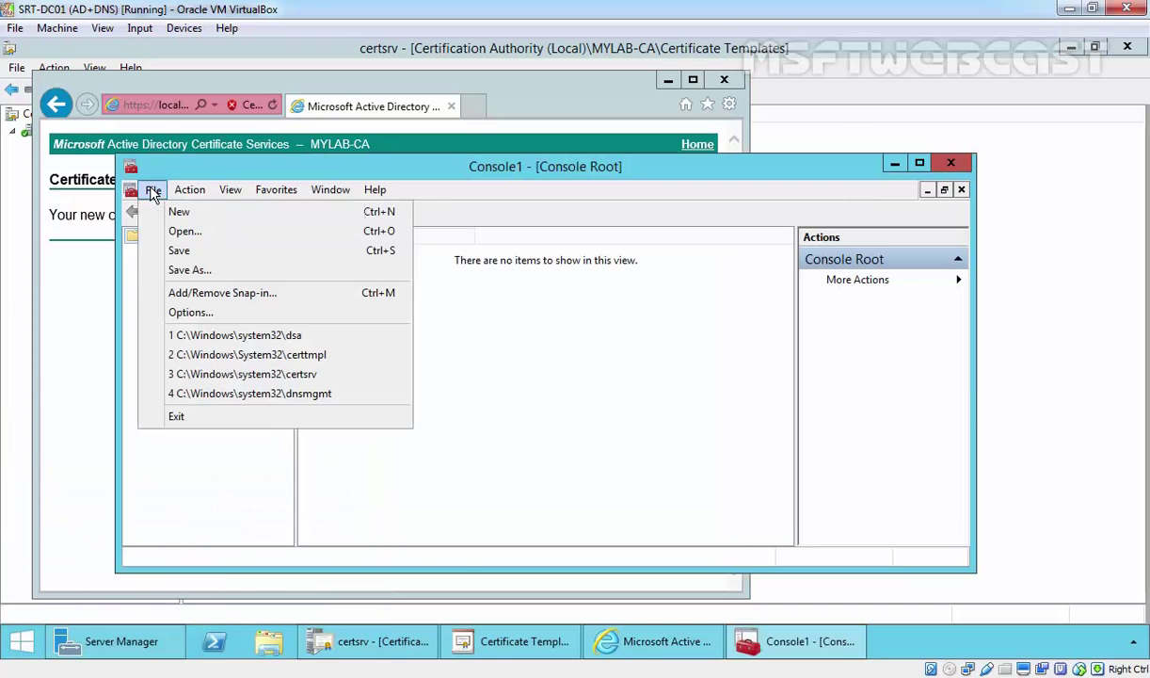
left_click(195, 292)
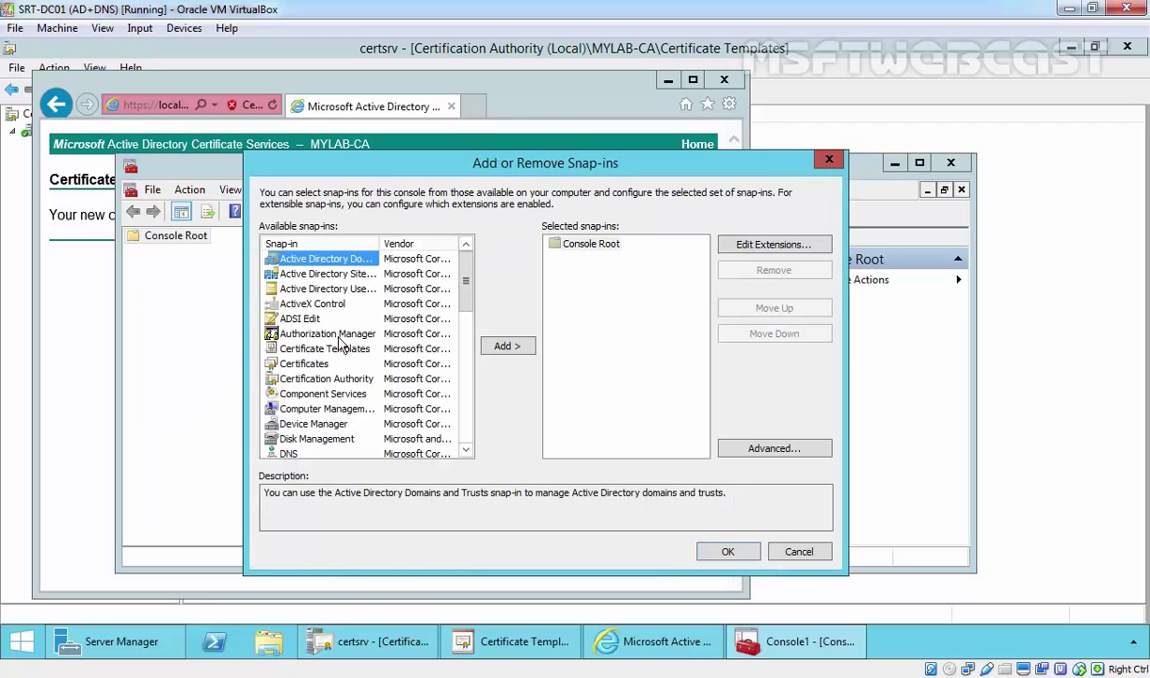
left_click(303, 361)
left_click(518, 349)
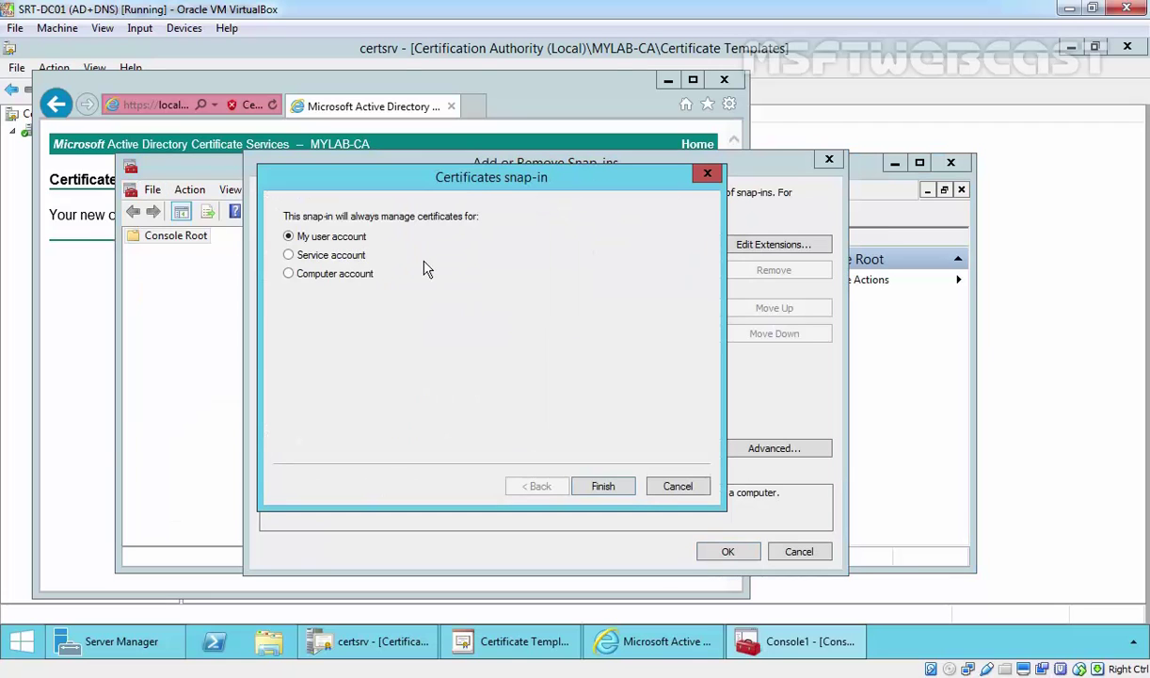
left_click(603, 485)
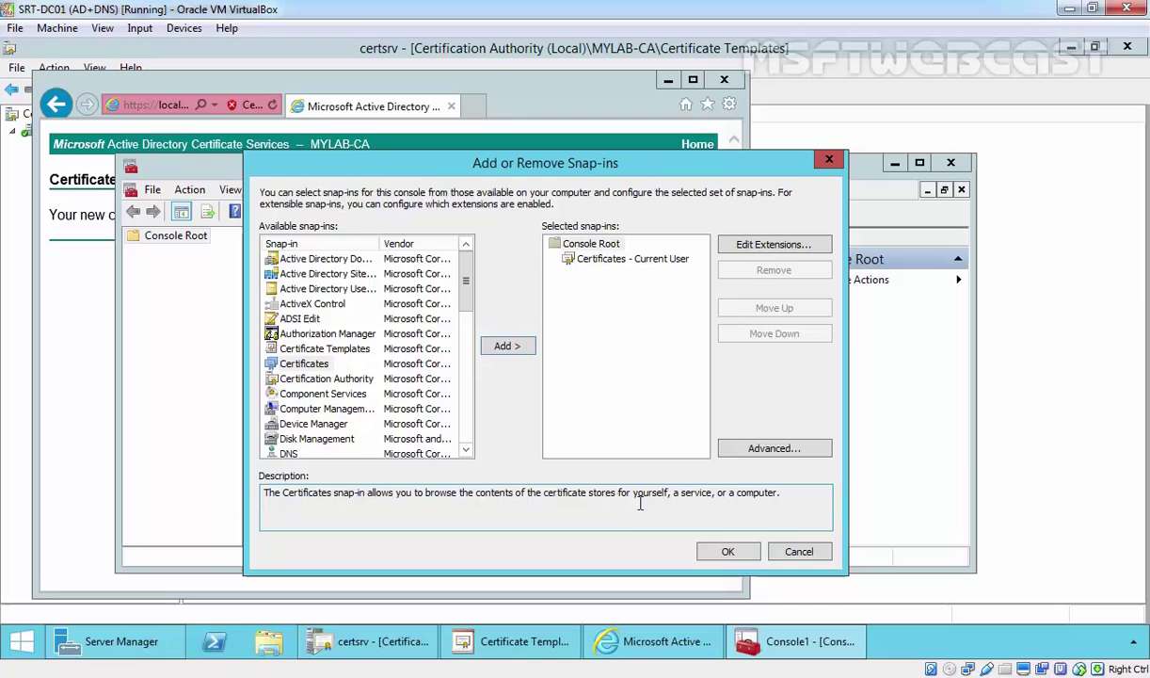
left_click(727, 551)
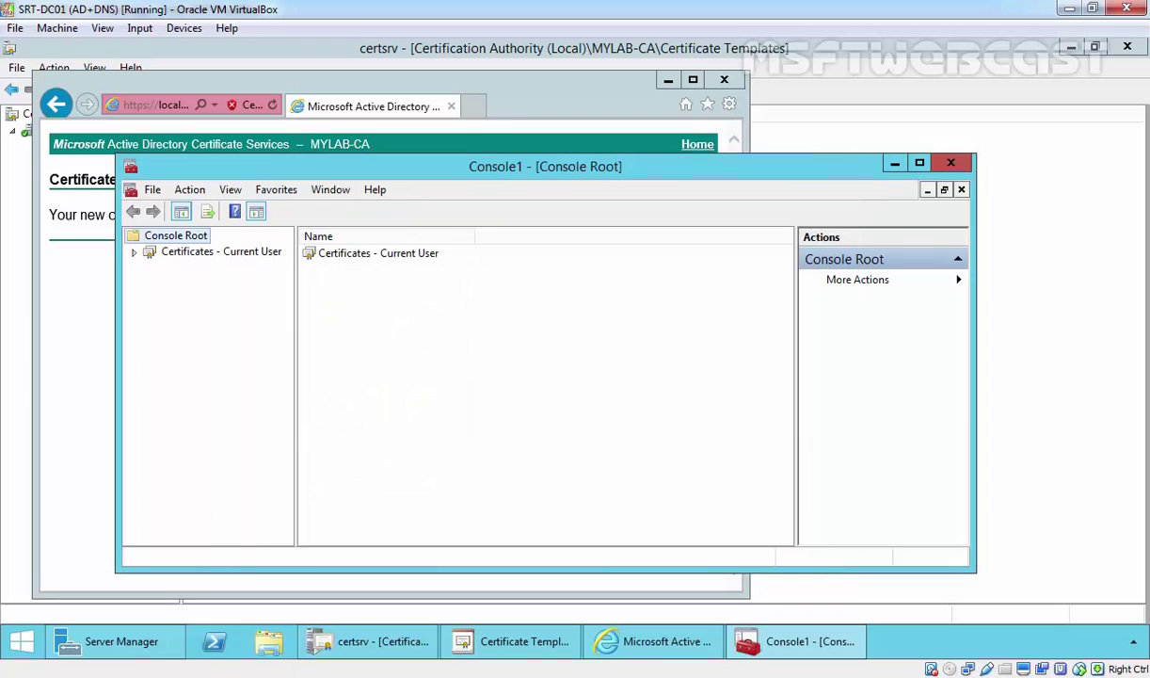
- Open the current user's Personal certificates store and check the MYLab Web Server certificate's intended purposes, friendly name and template
double_click(226, 252)
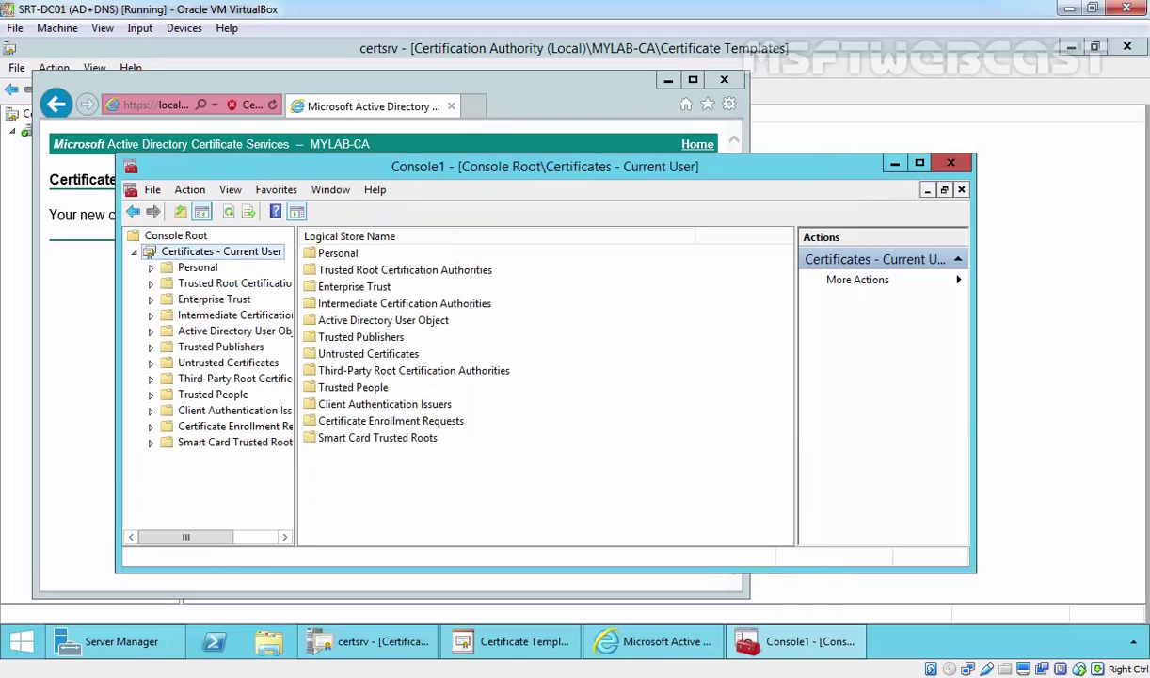
double_click(200, 272)
left_click(211, 290)
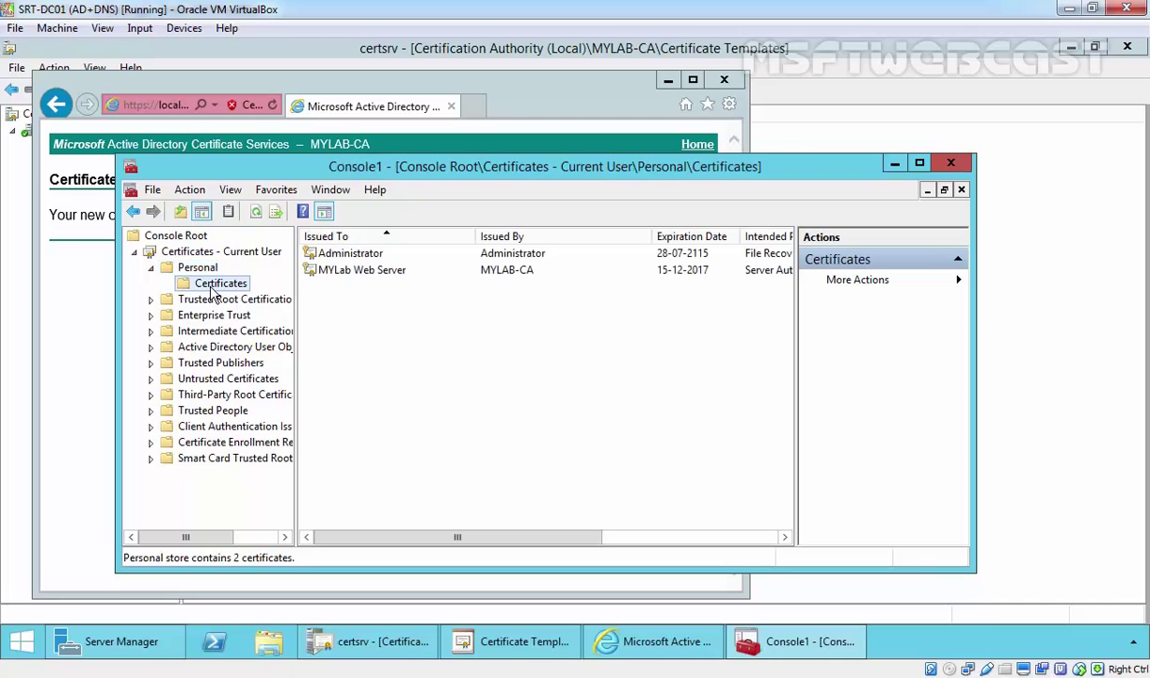
left_click(356, 274)
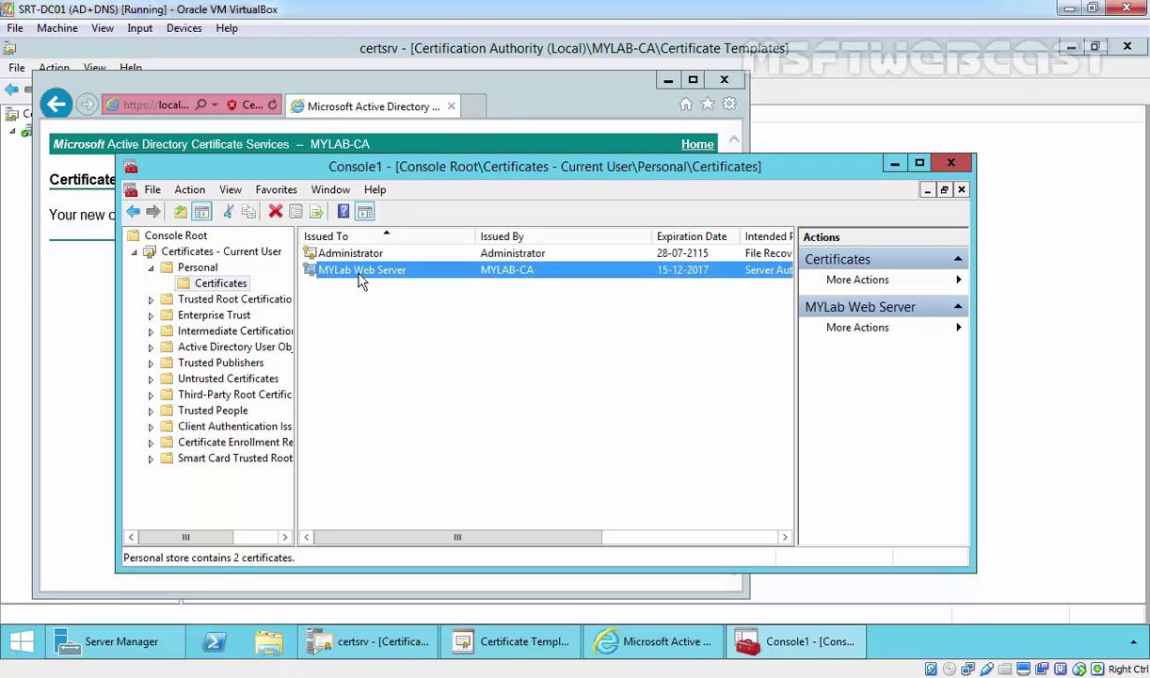
left_click(384, 525)
left_click_drag(457, 536, 617, 538)
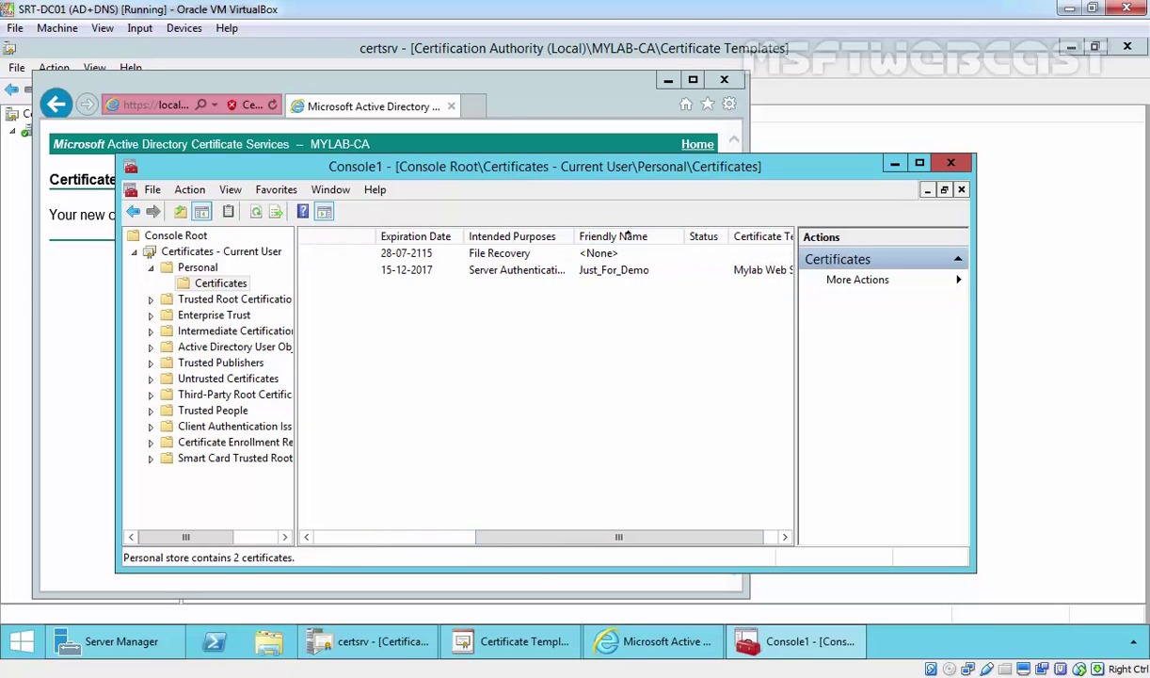